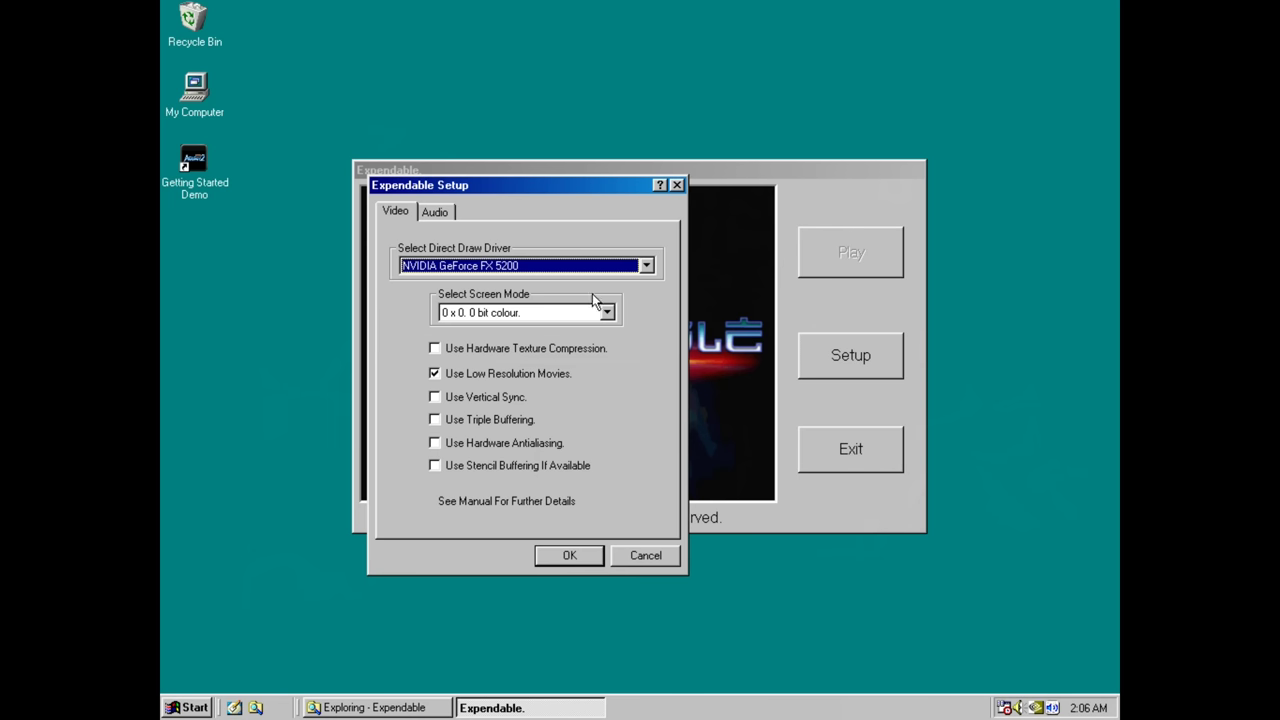
Step: Set Expendable's screen mode to 1024 x 768 at 32-bit colour
left_click(556, 314)
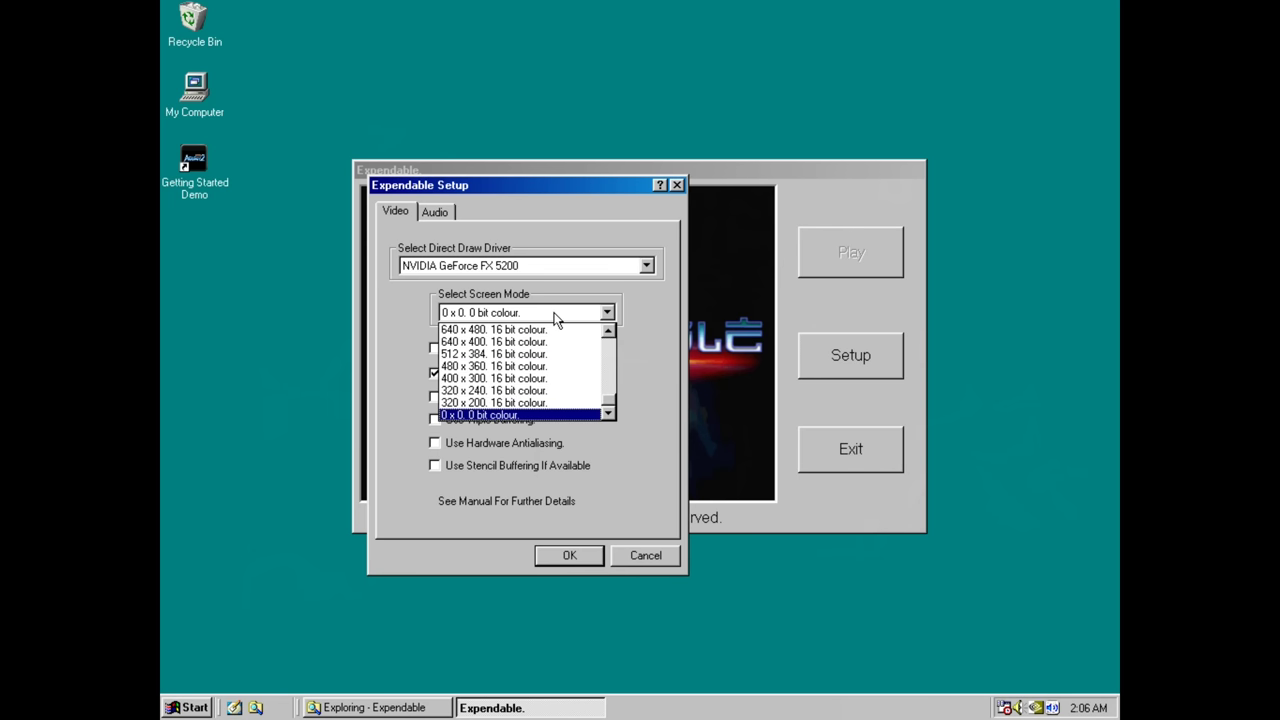
scroll(556, 318, "up", 5)
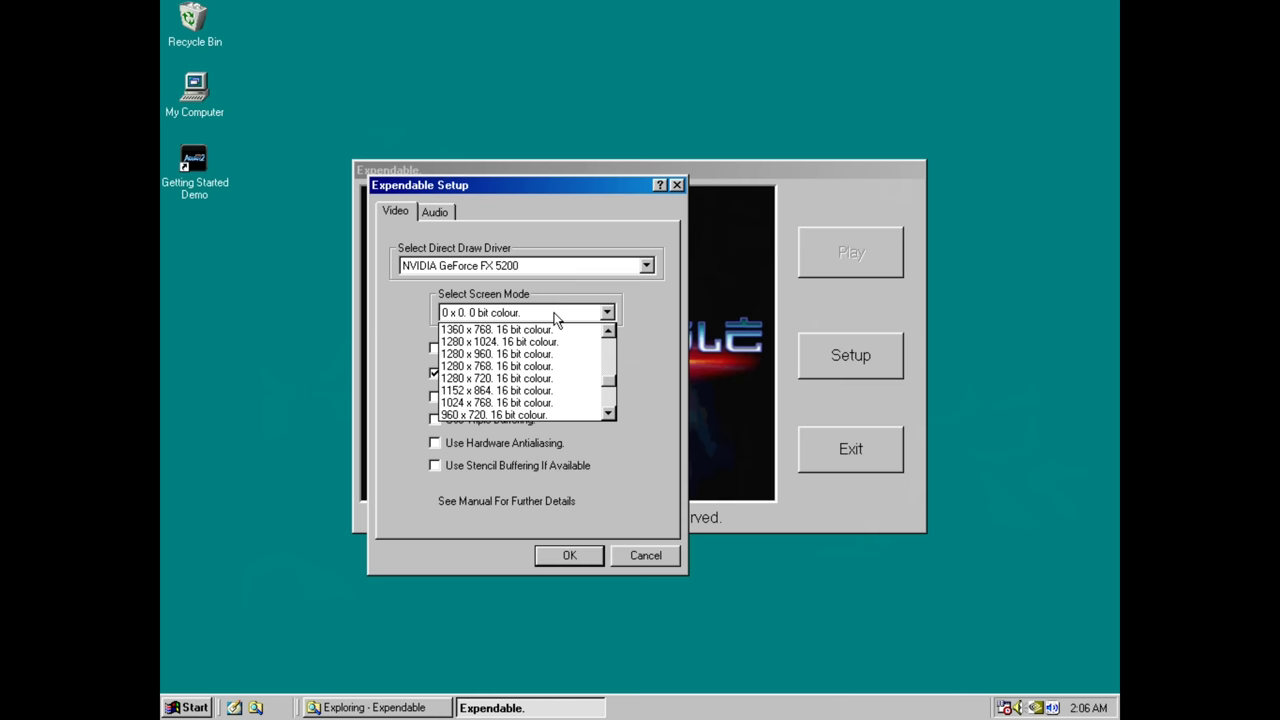
scroll(530, 403, "up", 4)
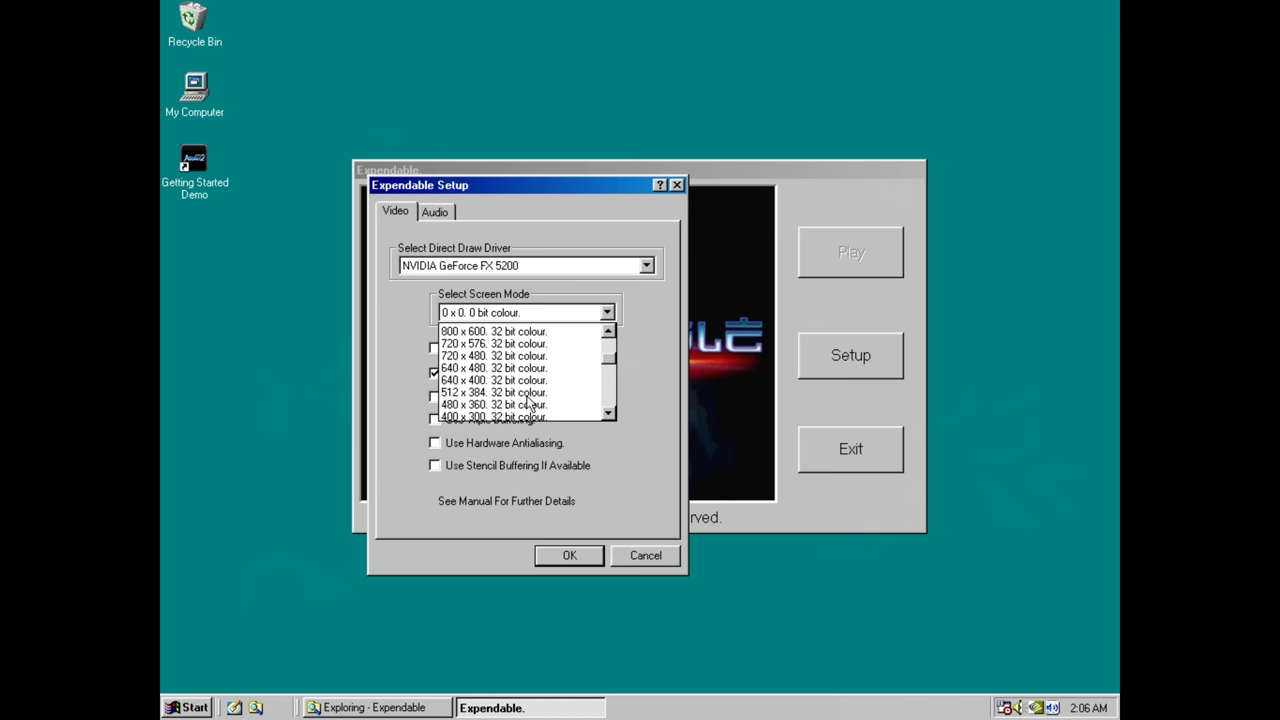
left_click(533, 366)
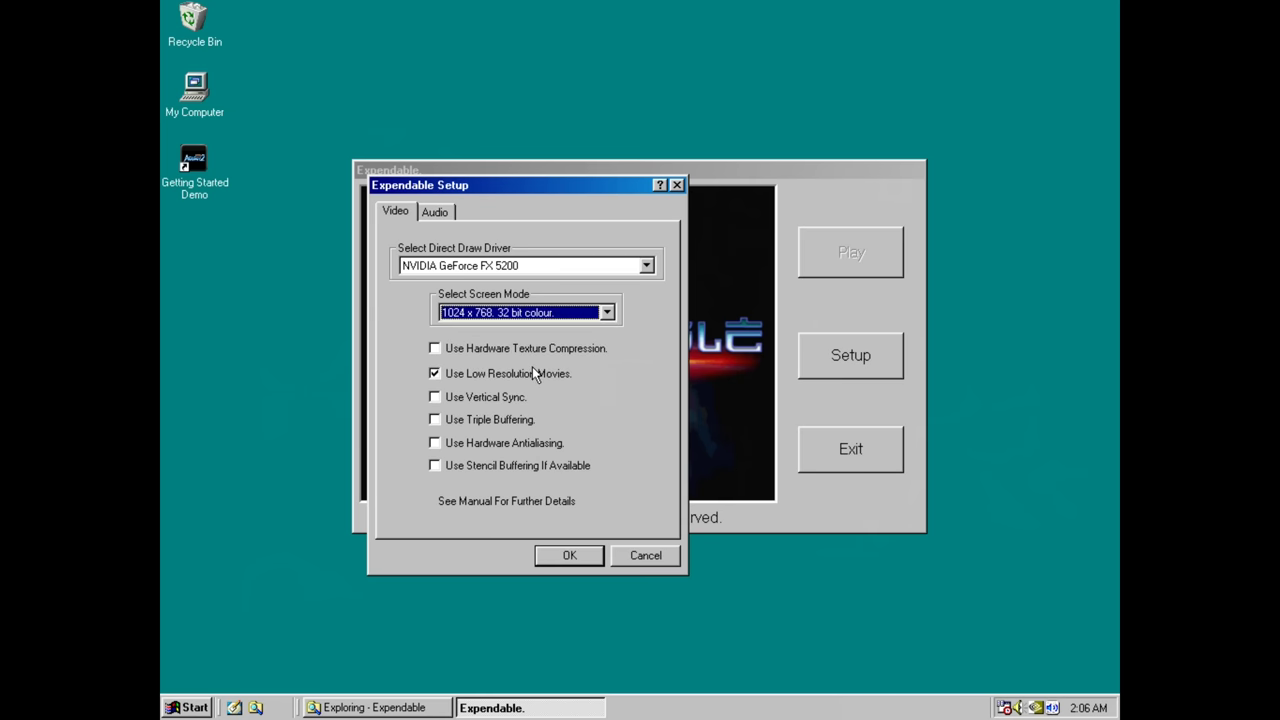
Step: Choose Microsoft DirectSound3D with Creative Labs EAX sound and save the settings
left_click(436, 212)
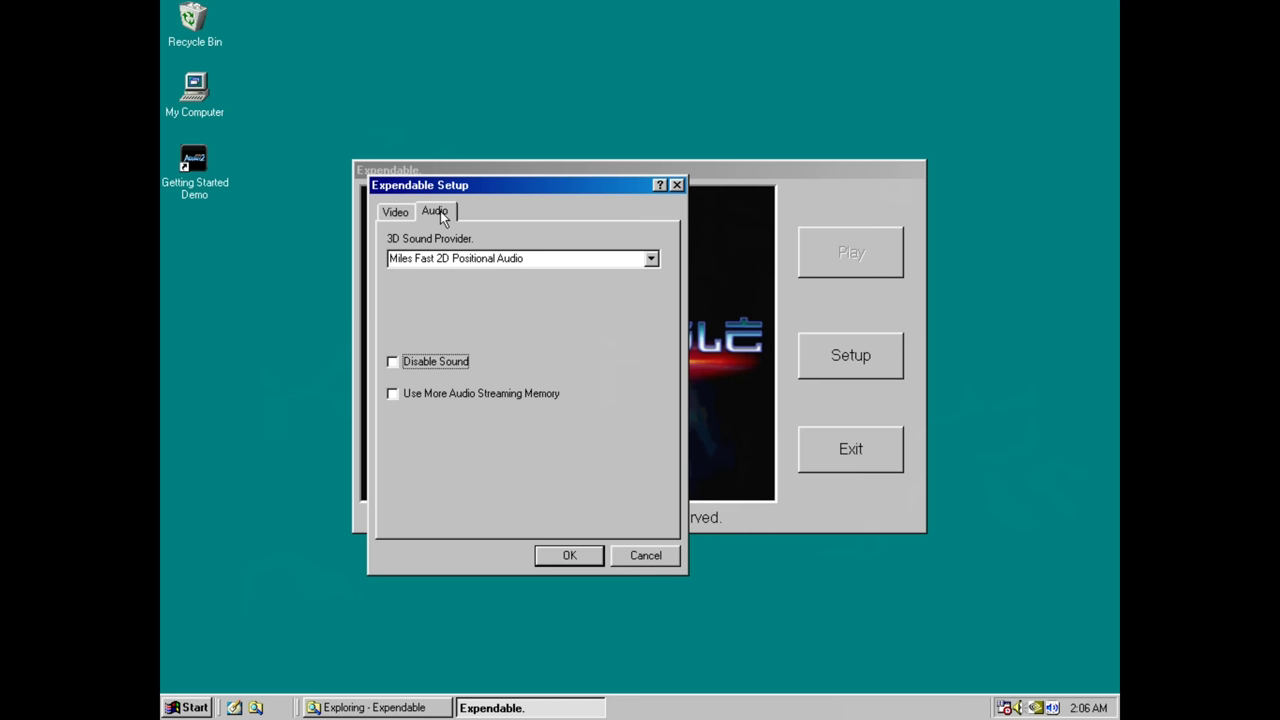
left_click(648, 258)
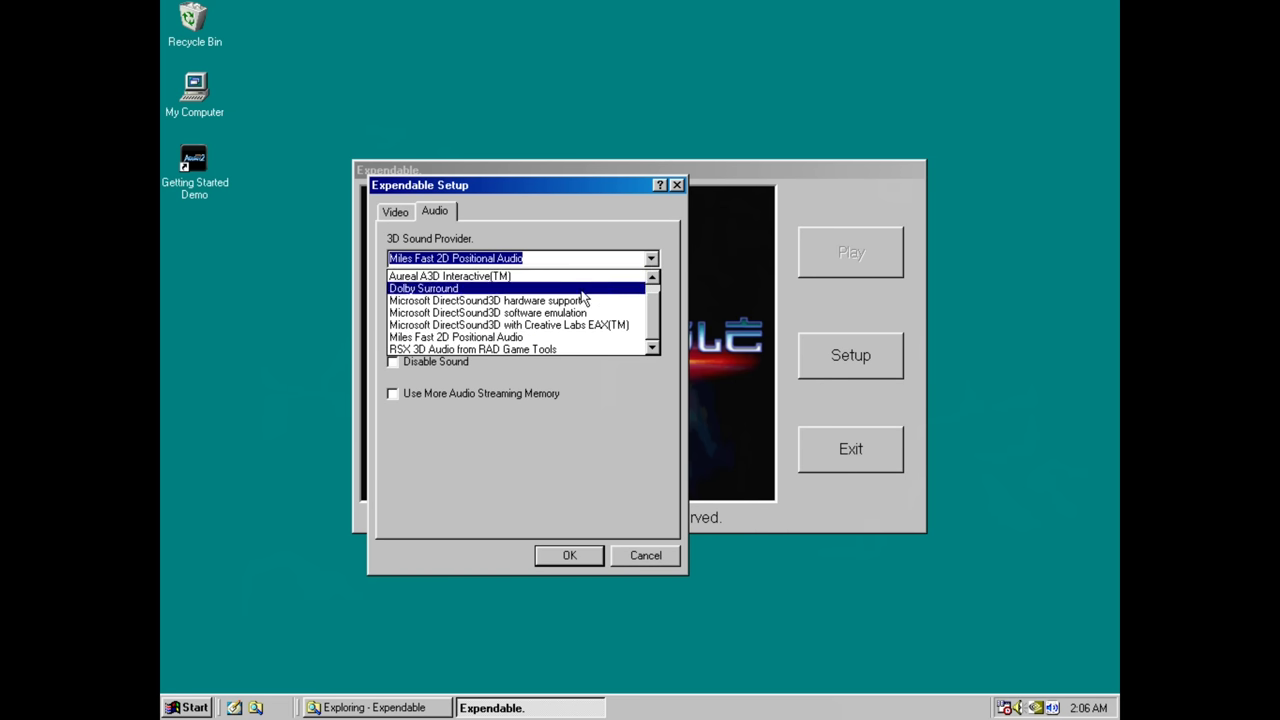
left_click(533, 325)
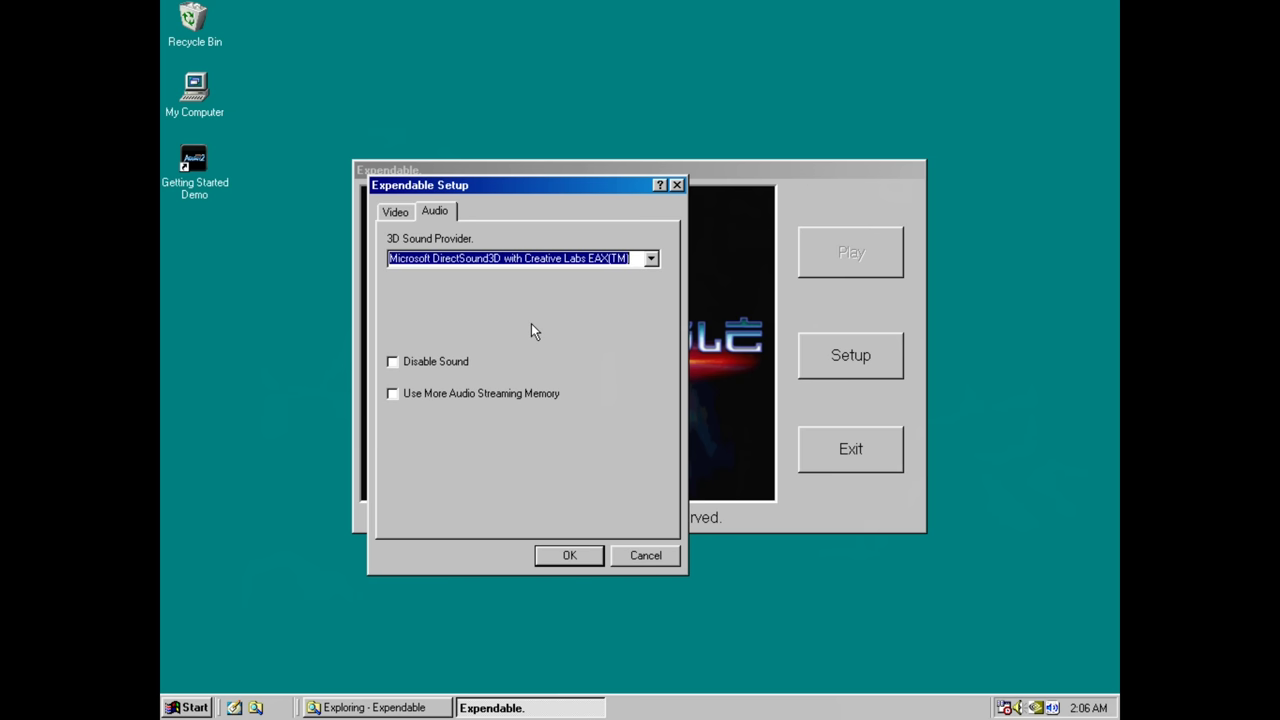
left_click(568, 557)
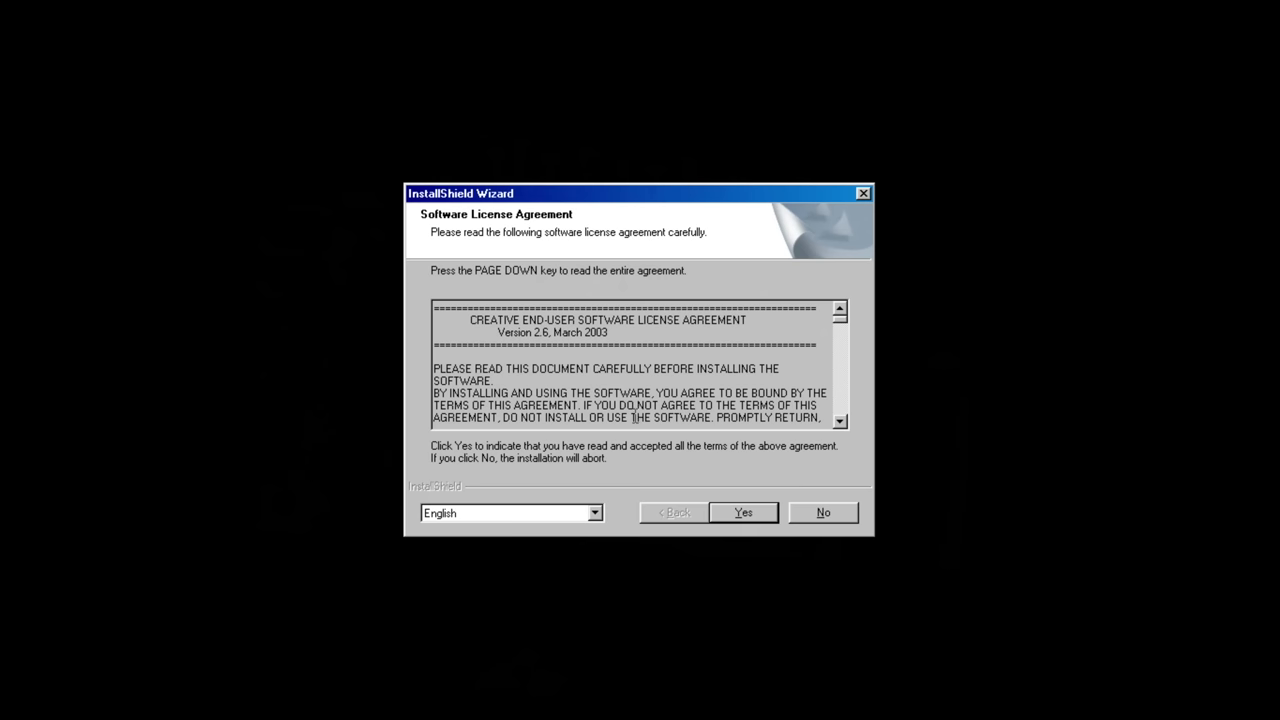
Step: Accept the licence agreement, pass the readme and keep the default installation folder
left_click(724, 514)
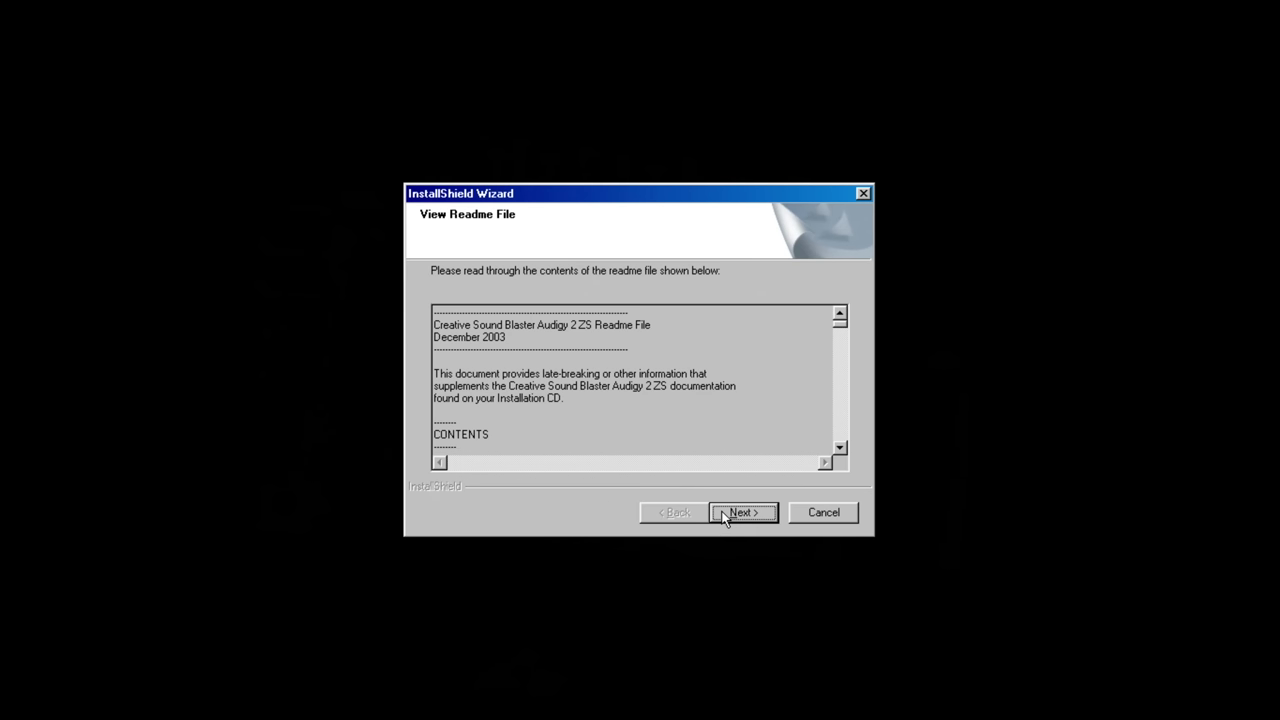
left_click(724, 514)
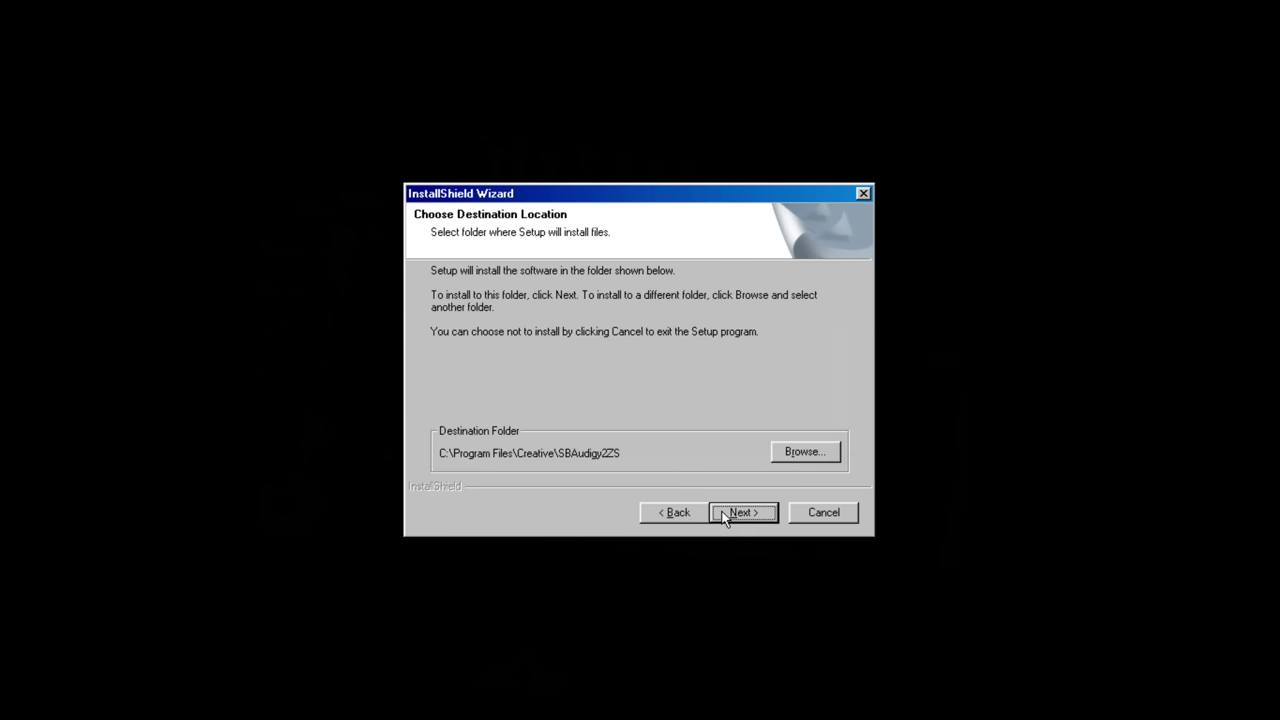
left_click(724, 514)
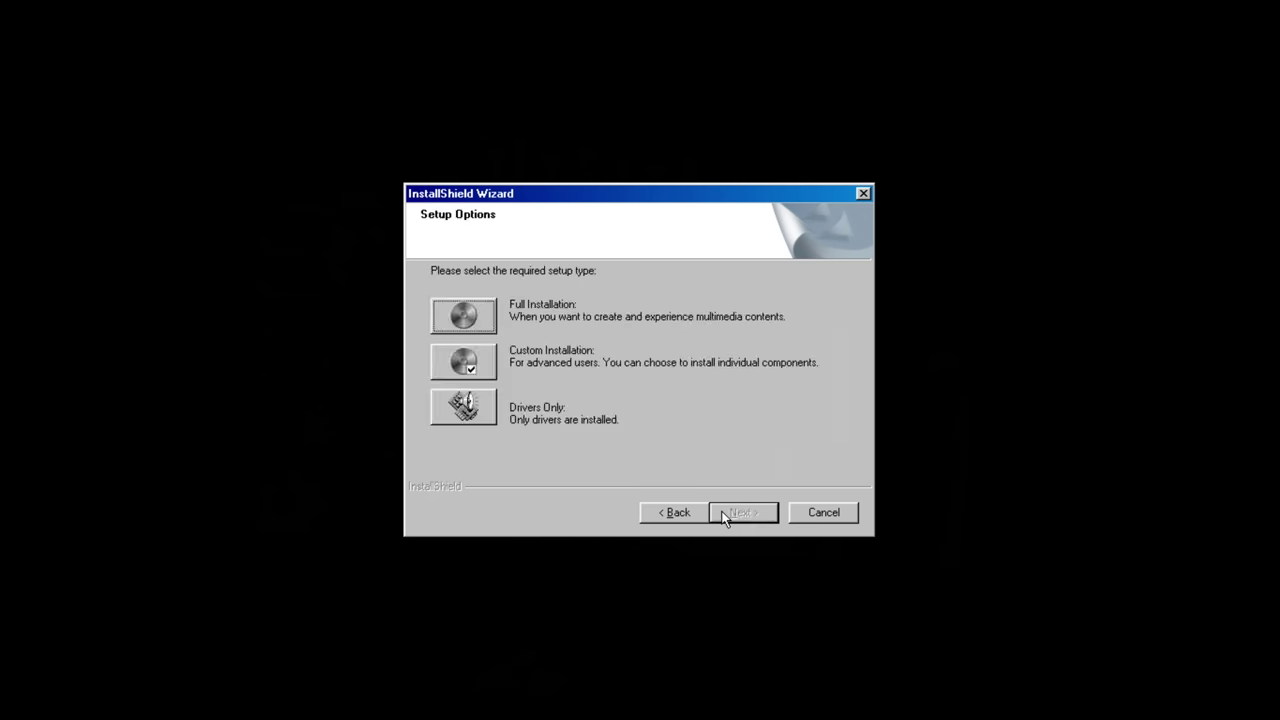
Step: Choose Full Installation with 2/2.1 speakers, no digital output and the default documentation
left_click(484, 318)
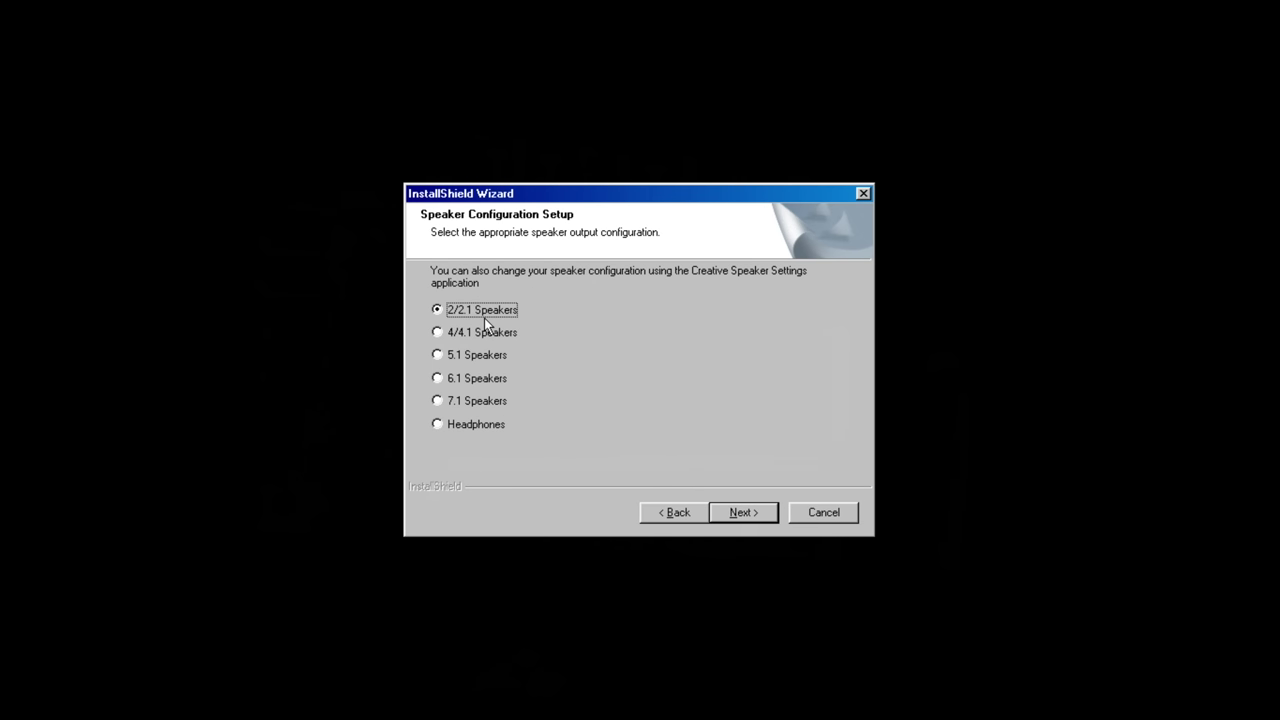
left_click(770, 514)
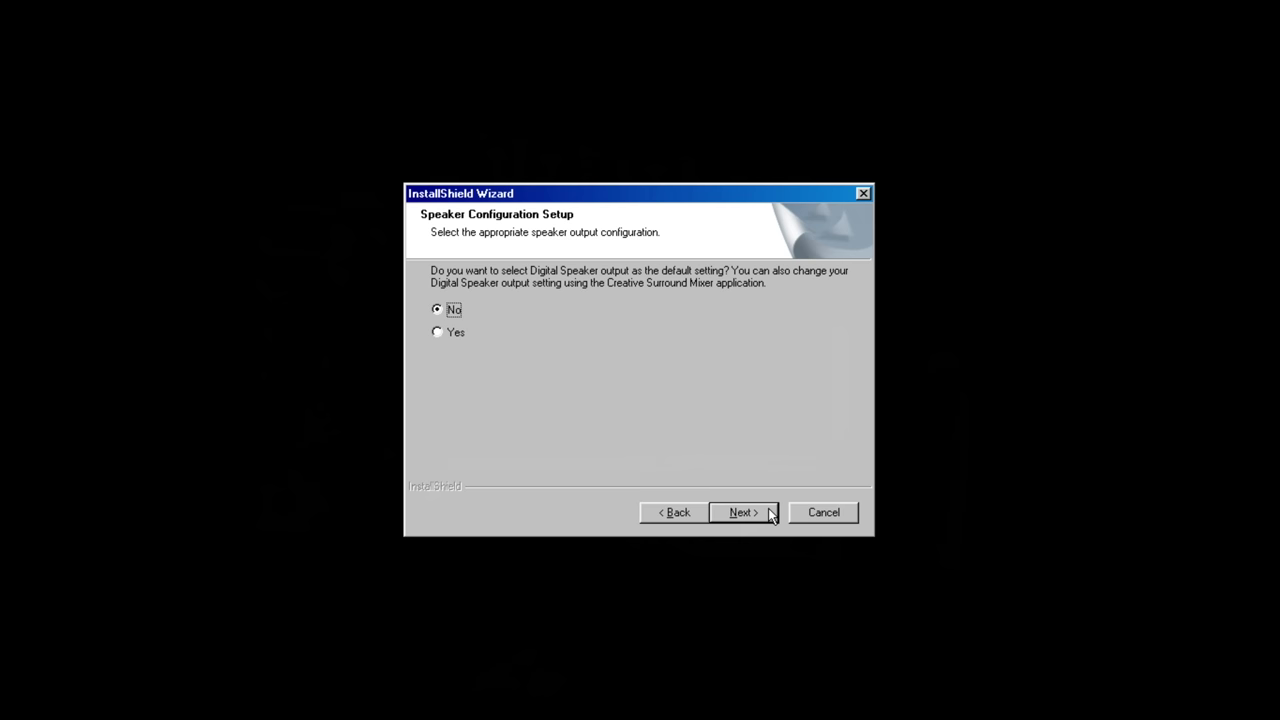
left_click(770, 514)
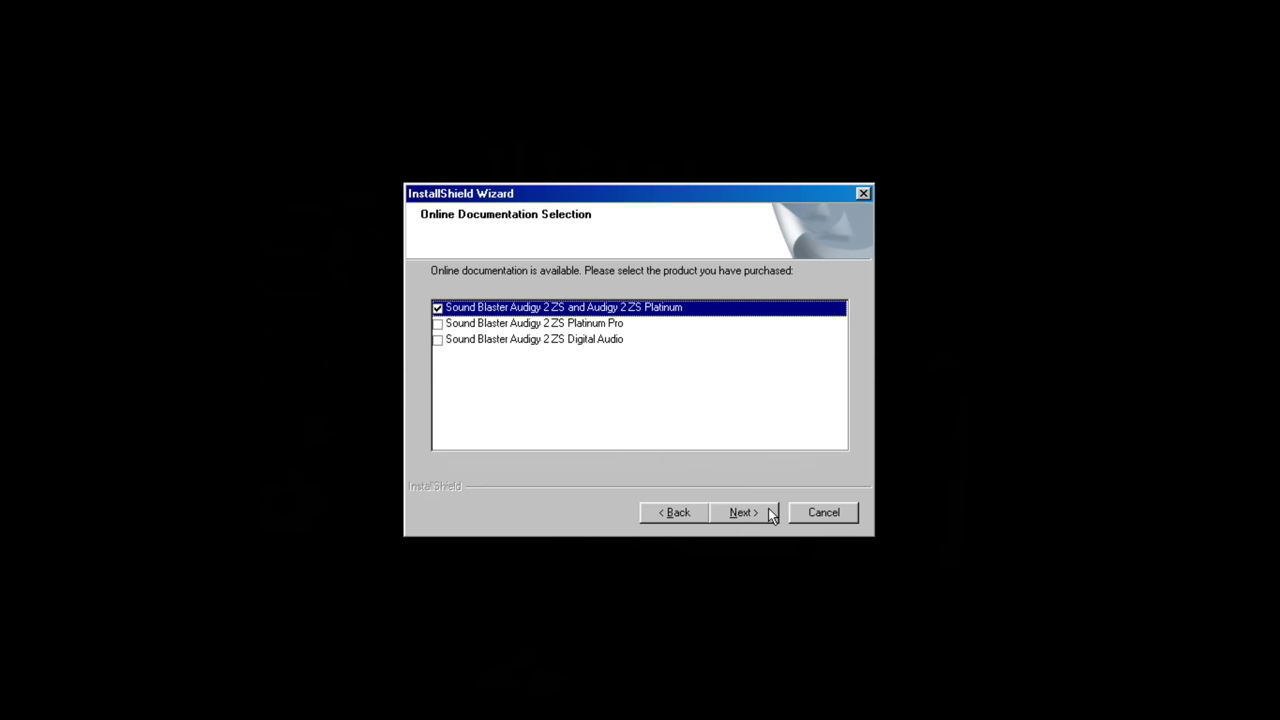
left_click(770, 514)
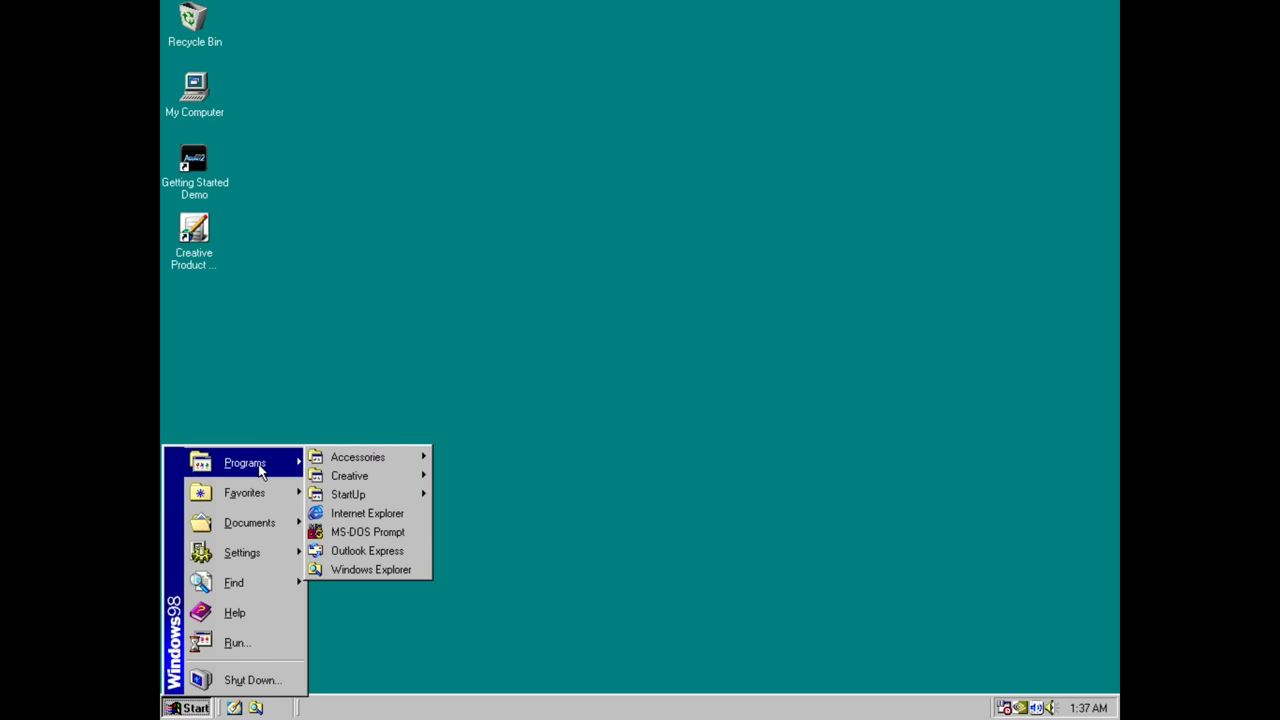
Step: Launch the Driver Utility Program from Creative > Sound Blaster Audigy 2 ZS > Utility
mouse_move(424, 475)
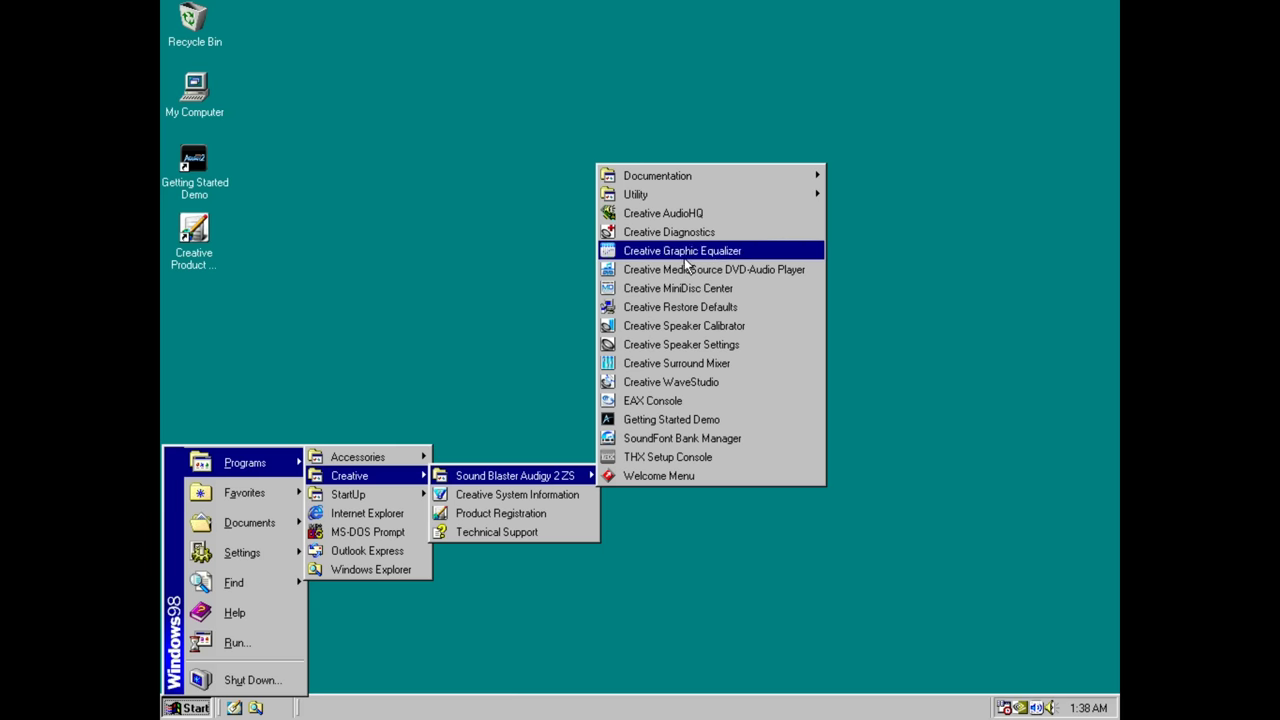
mouse_move(686, 196)
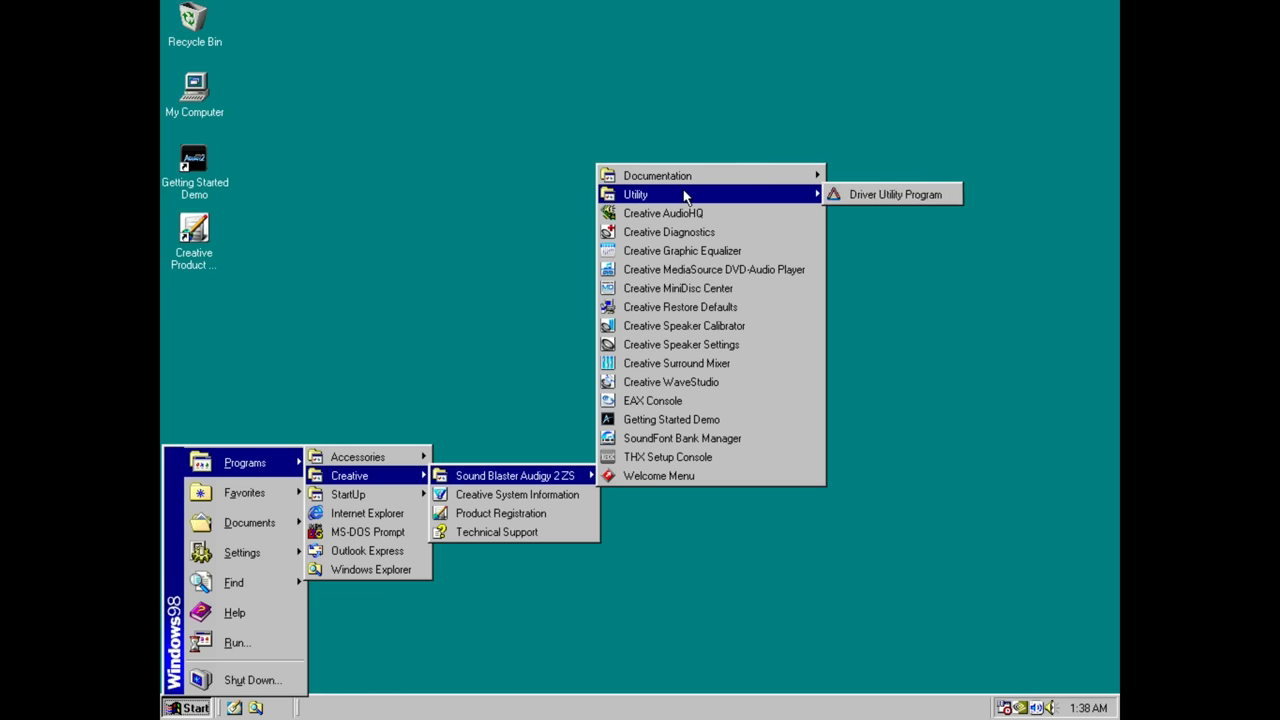
left_click(852, 195)
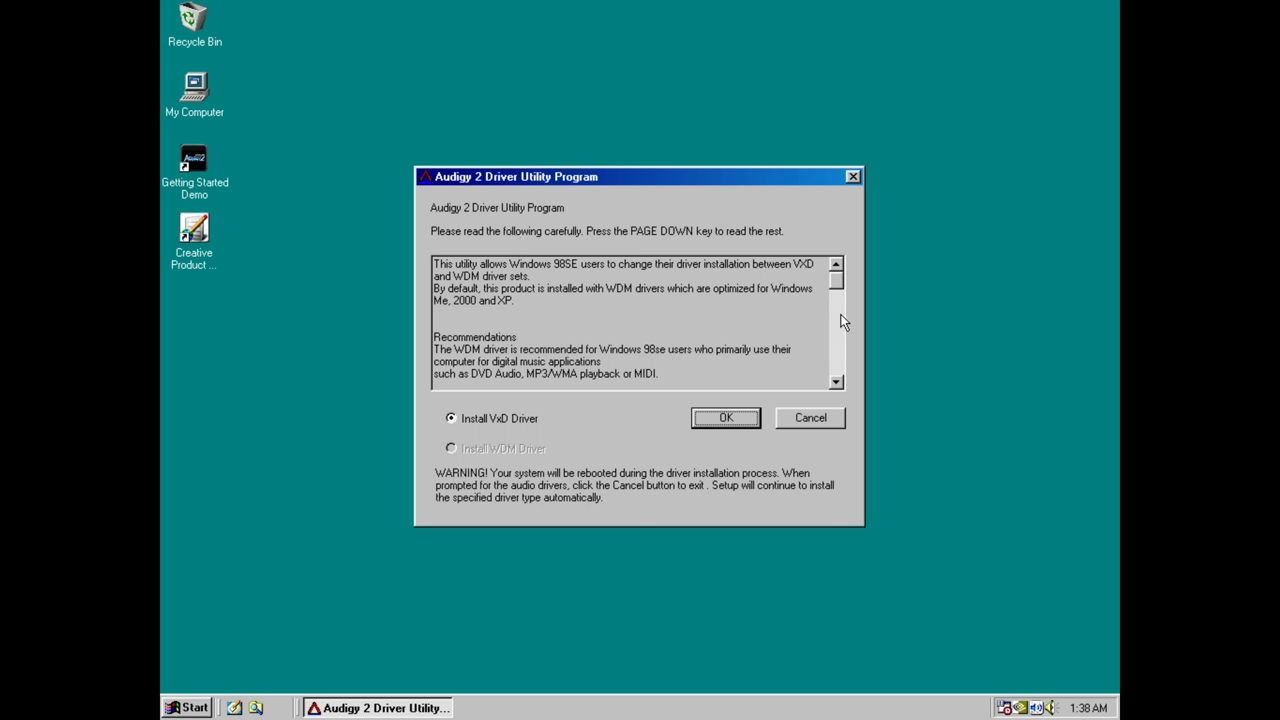
Step: Read the driver recommendations and confirm installing the VxD driver for gaming
left_click(837, 384)
left_click(837, 384)
left_click(837, 384)
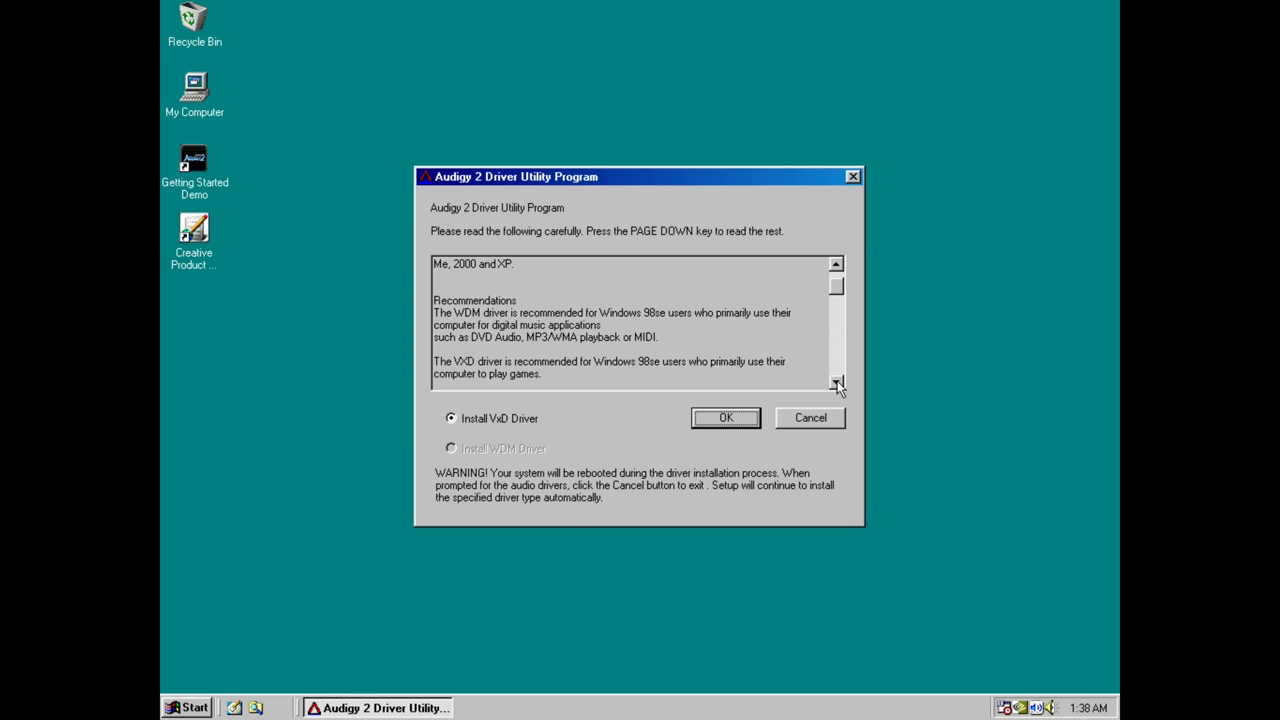
left_click(837, 384)
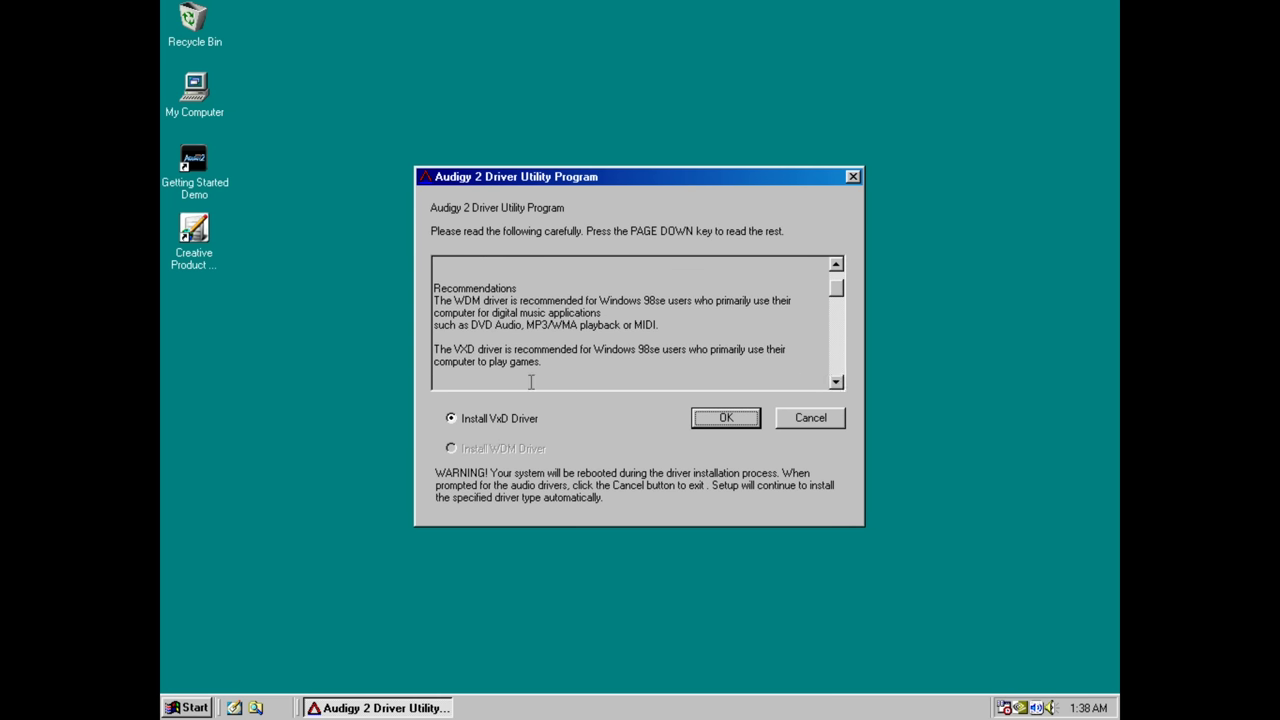
left_click_drag(433, 352, 563, 378)
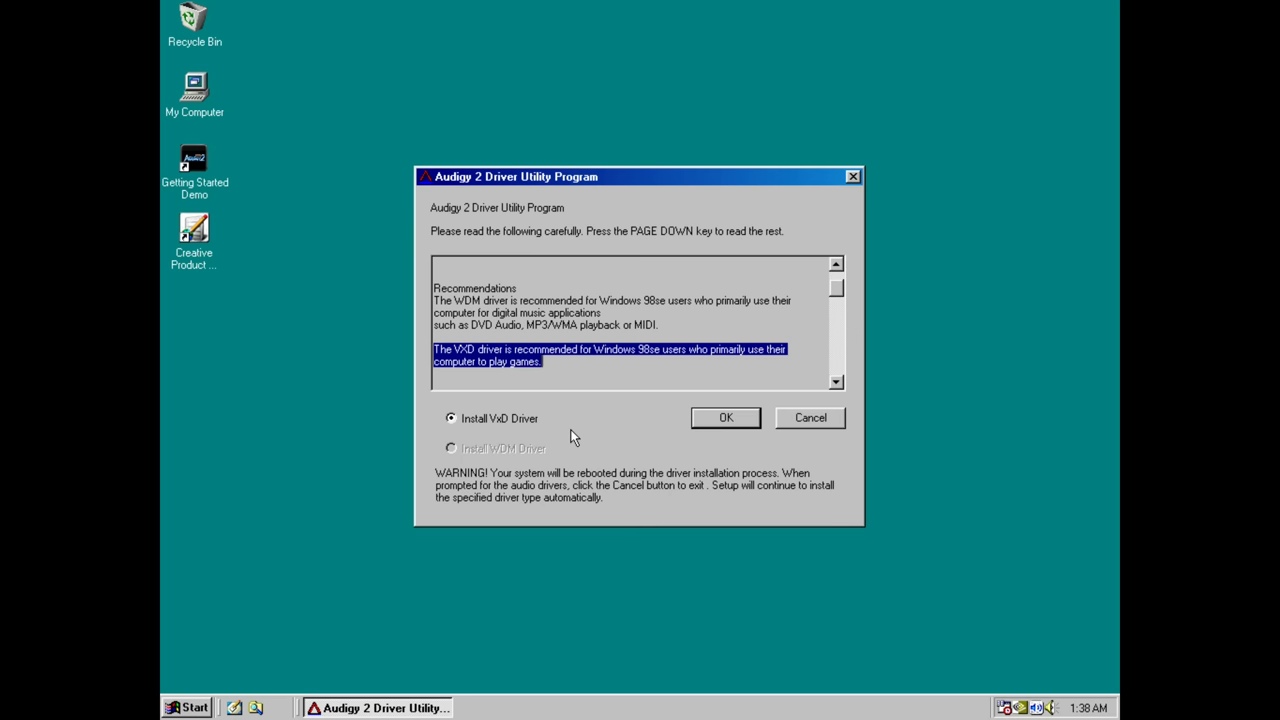
left_click(703, 419)
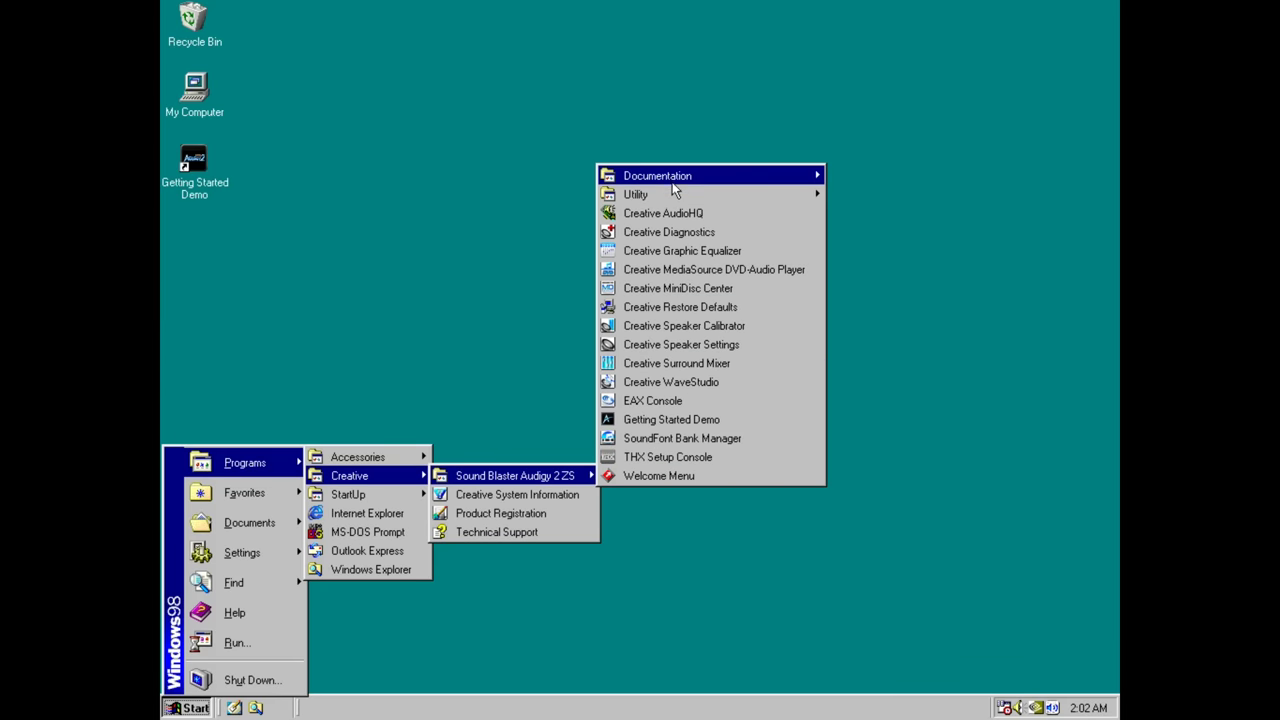
Step: Launch Creative AudioHQ, reposition its window, and review then close Device Controls
mouse_move(672, 182)
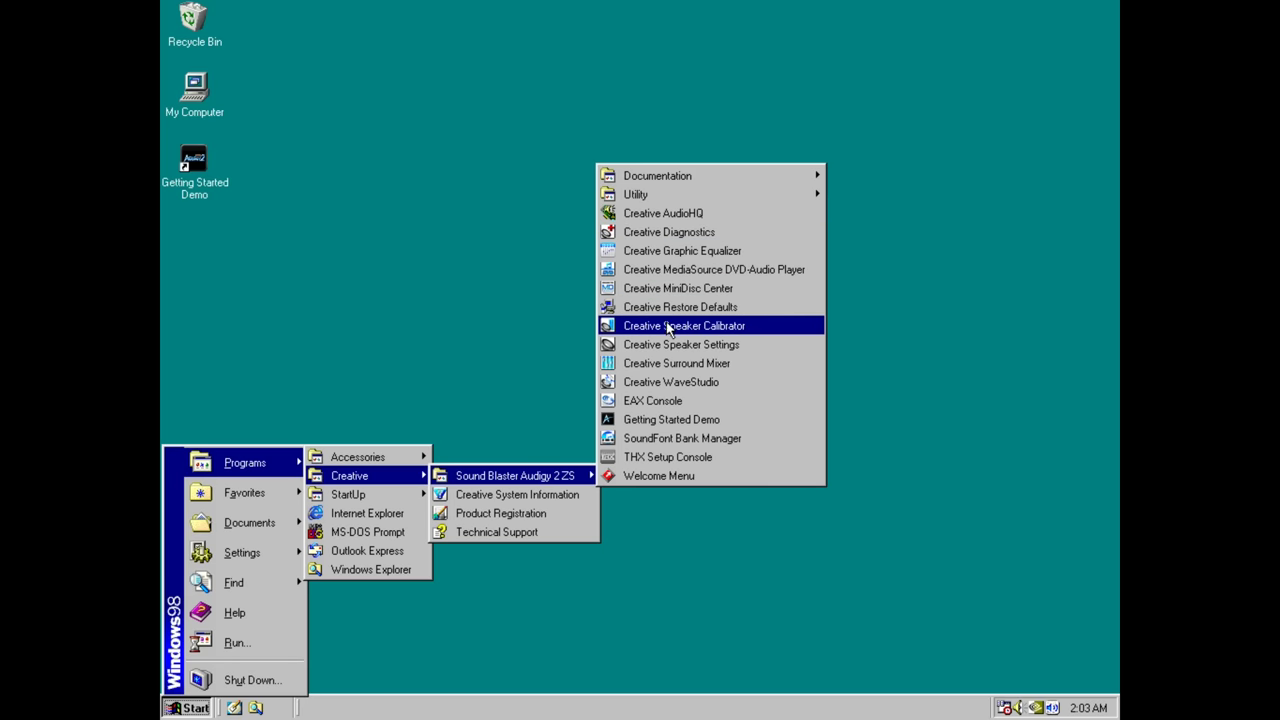
left_click(671, 214)
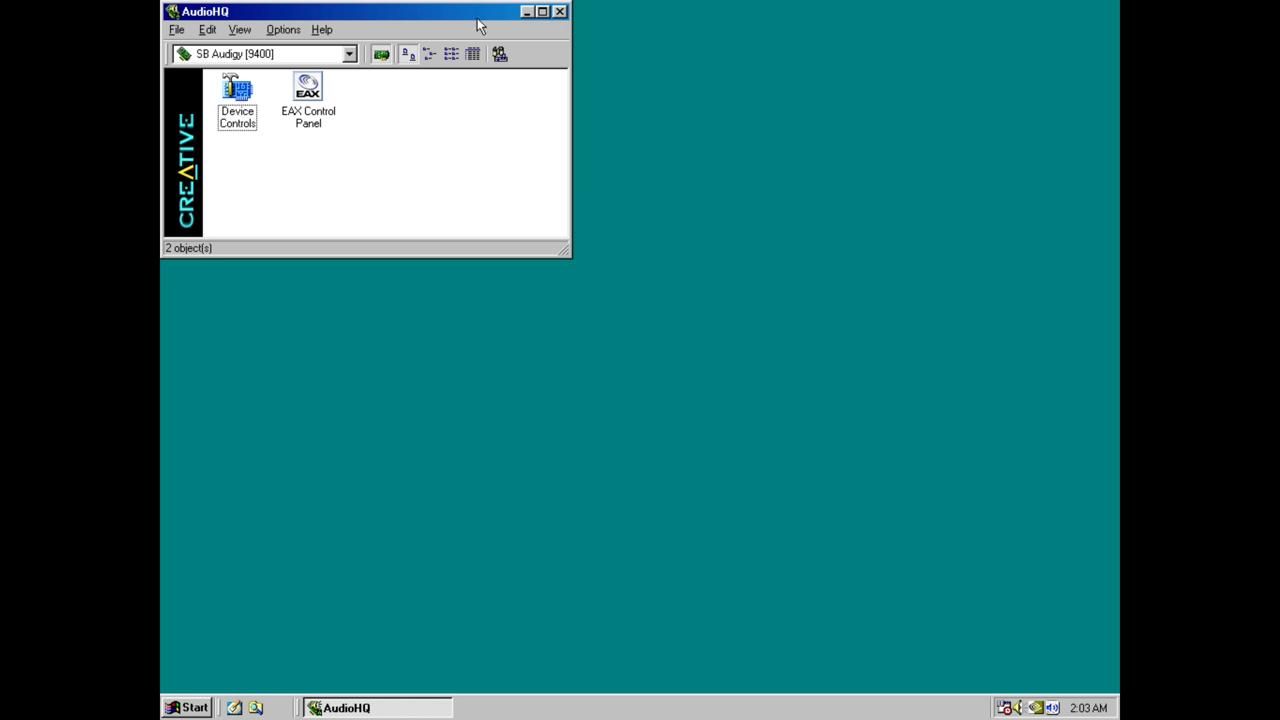
left_click_drag(478, 12, 722, 75)
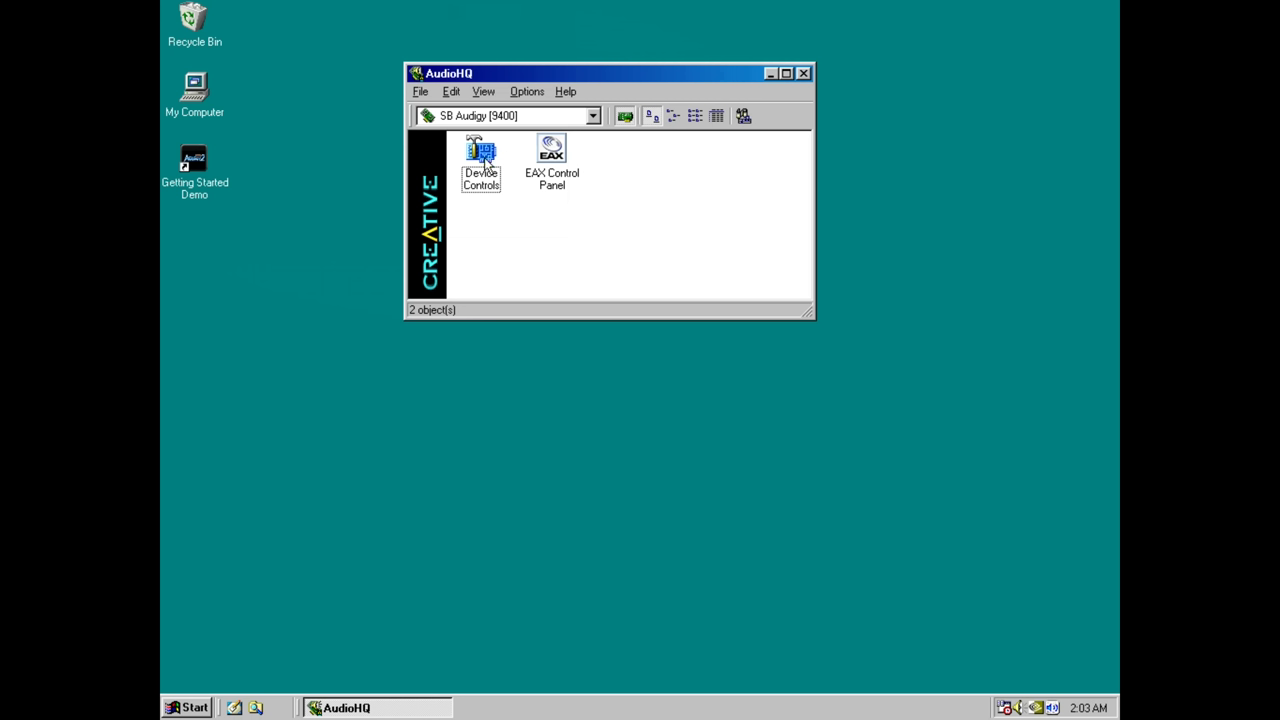
double_click(484, 162)
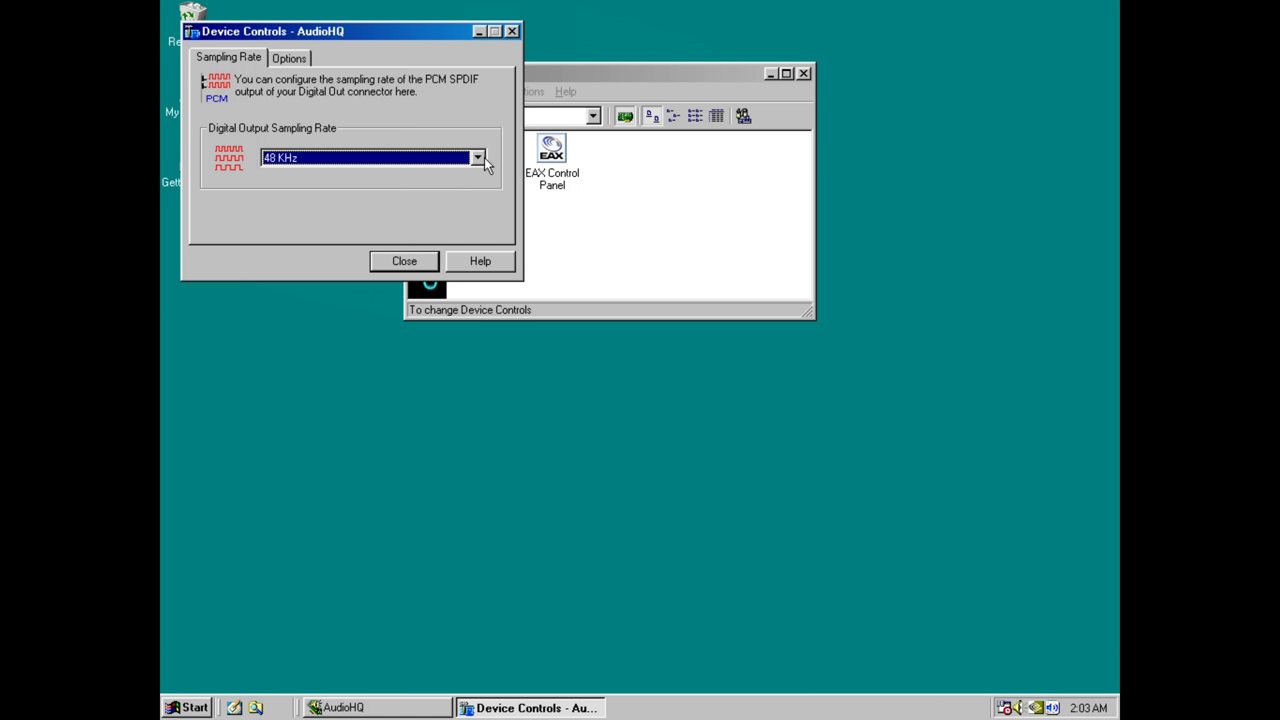
left_click(304, 62)
left_click(512, 33)
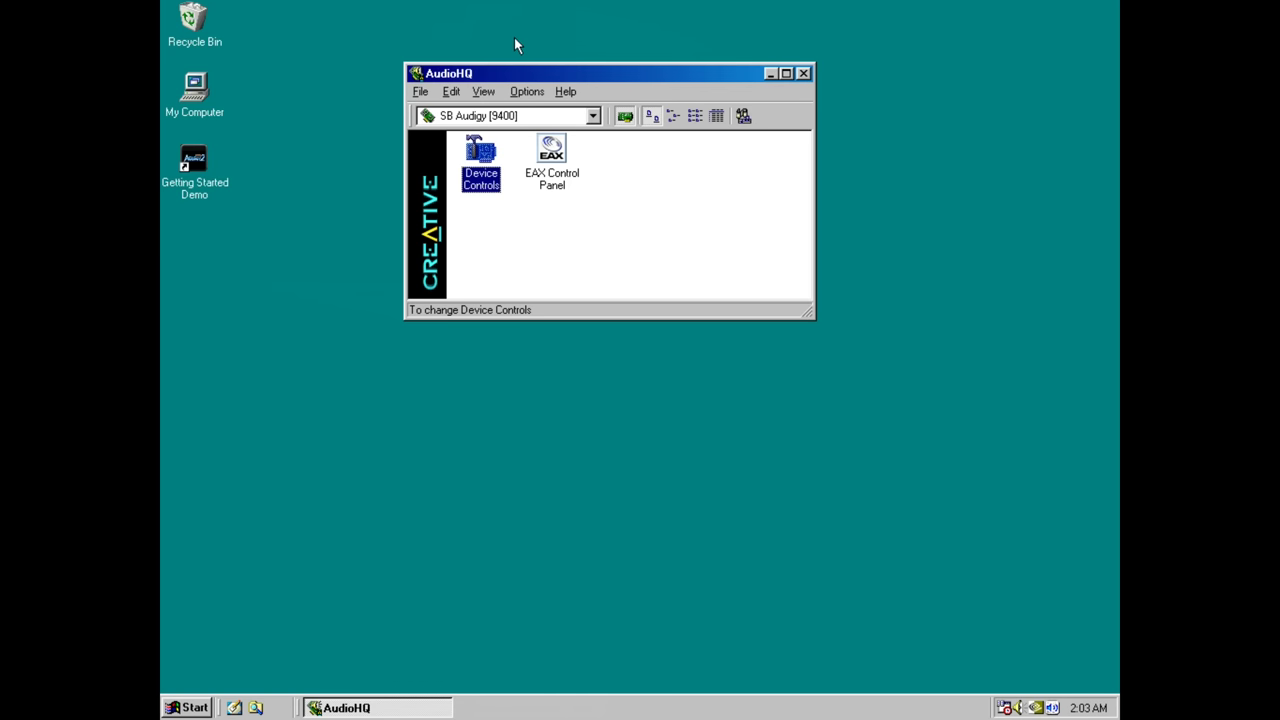
Step: Browse the EAX Control Panel's source, MIDI and options pages, then close it and AudioHQ
left_click(553, 155)
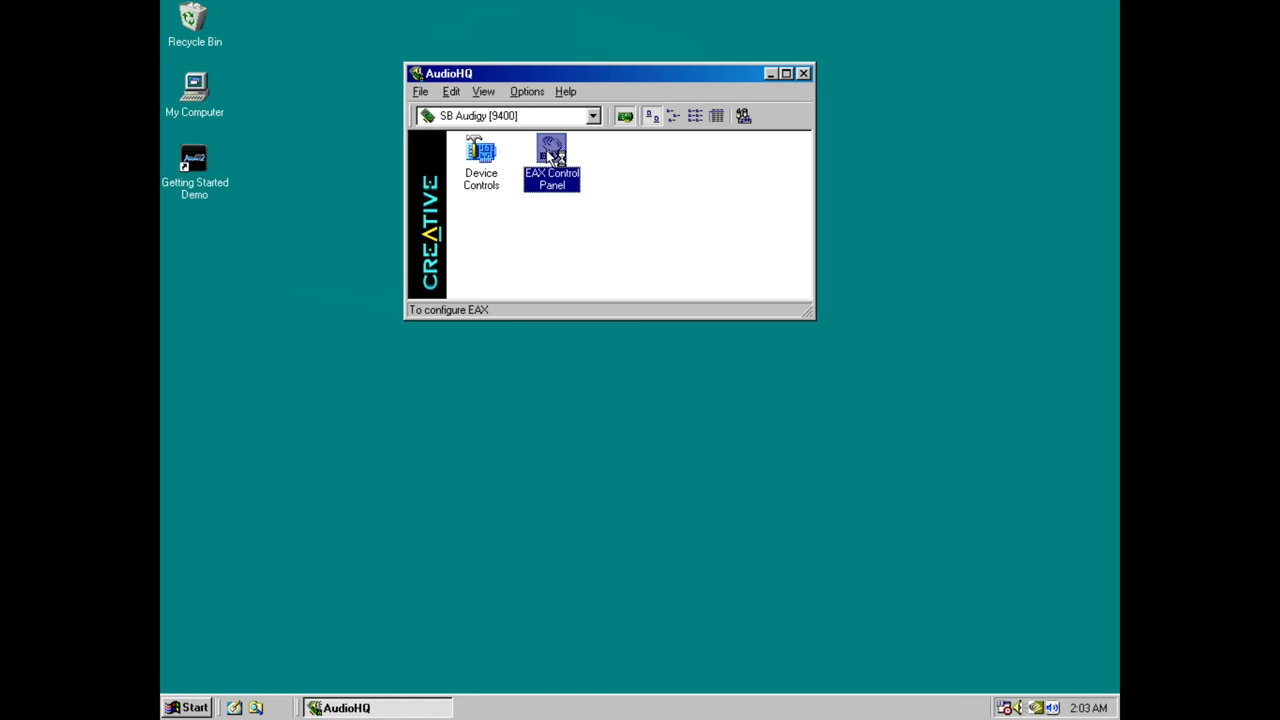
double_click(553, 155)
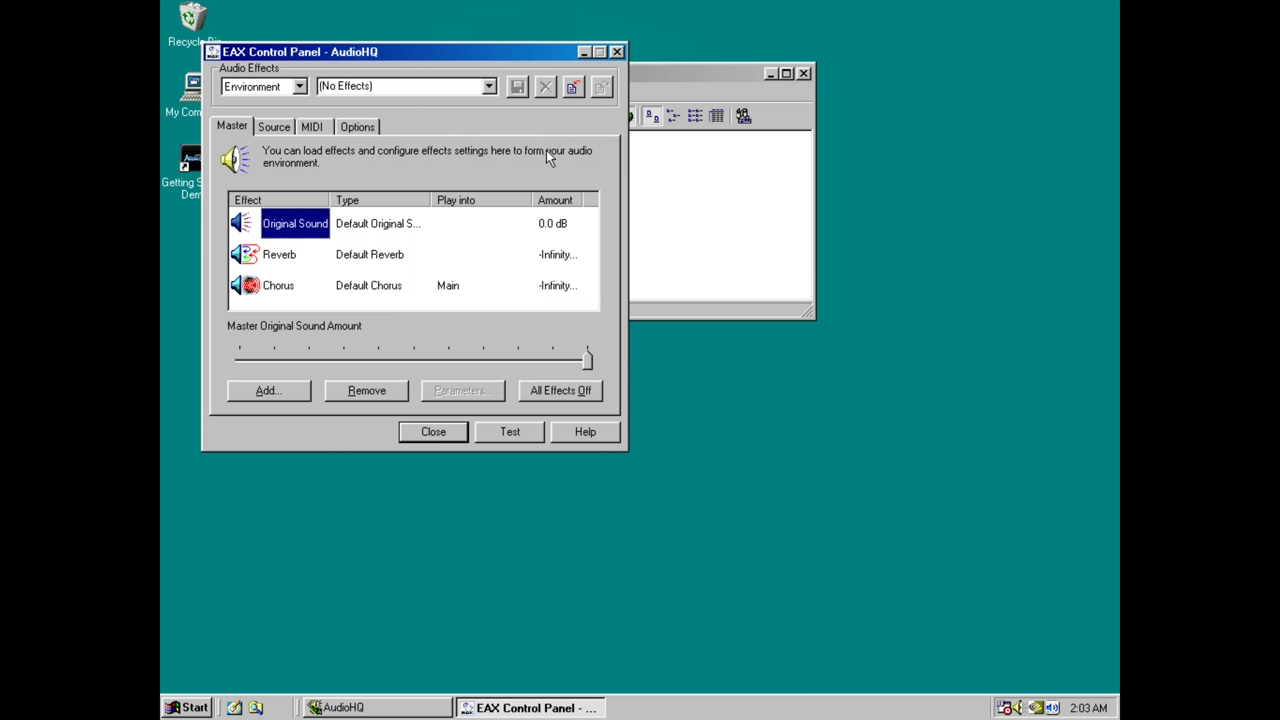
left_click(283, 131)
left_click(316, 127)
left_click(362, 129)
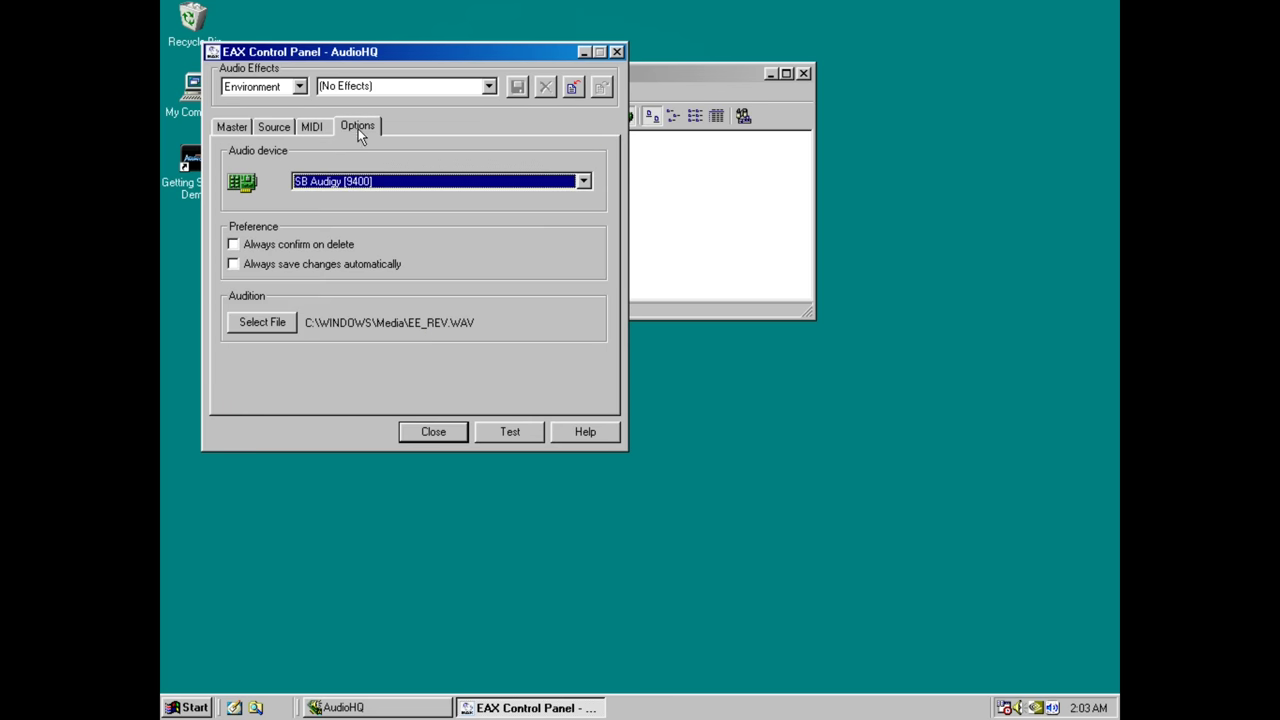
left_click(617, 52)
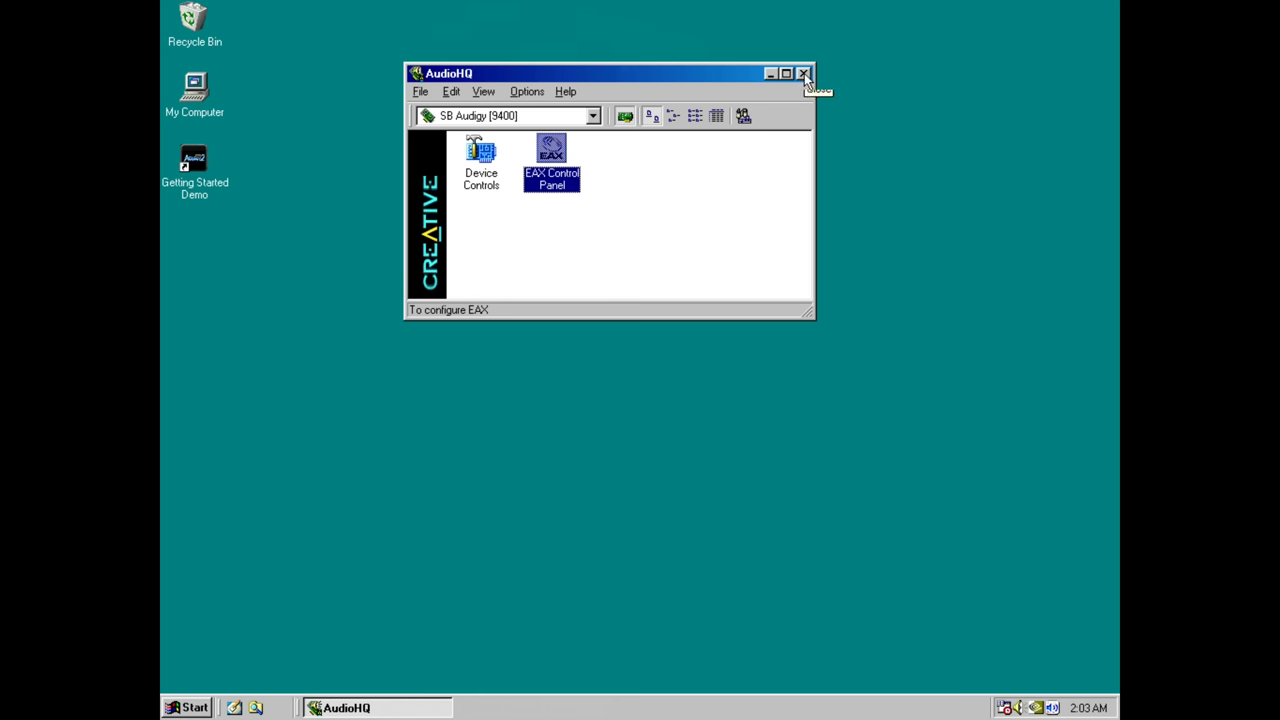
left_click(803, 73)
Step: Launch Creative Diagnostics and run the diagnostic tests on the Diagnose page
left_click(195, 707)
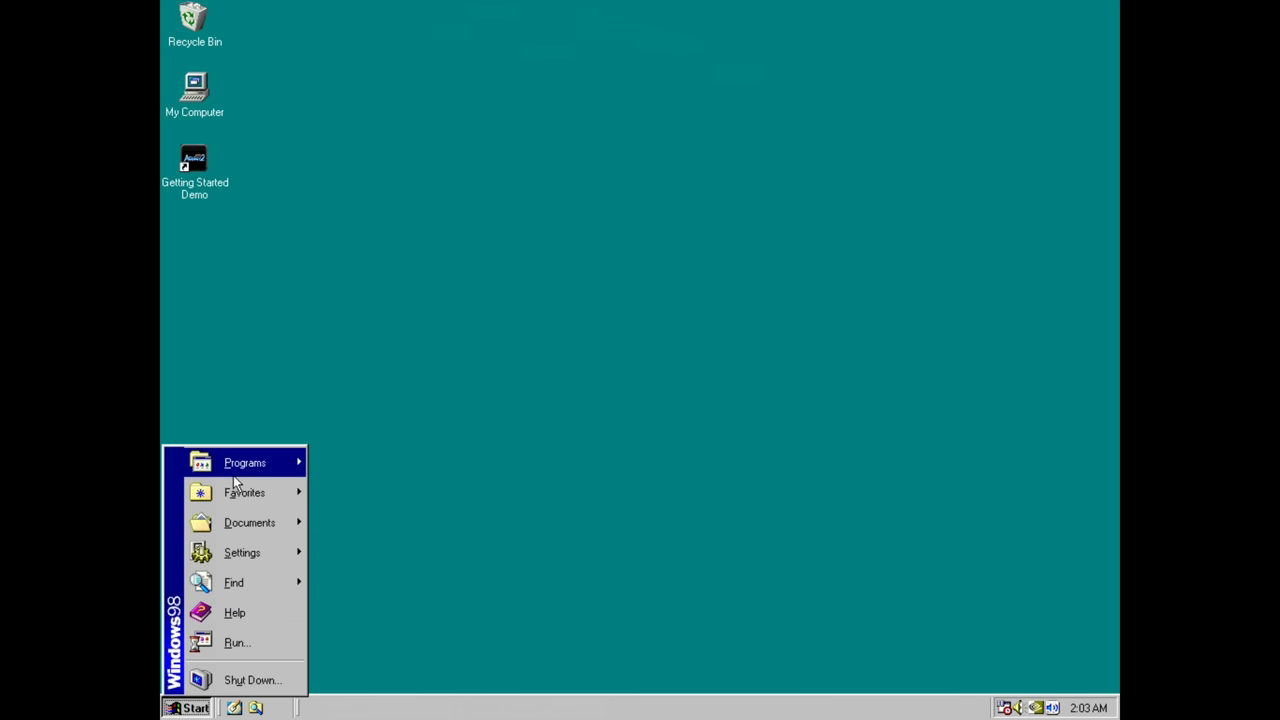
mouse_move(246, 468)
mouse_move(398, 484)
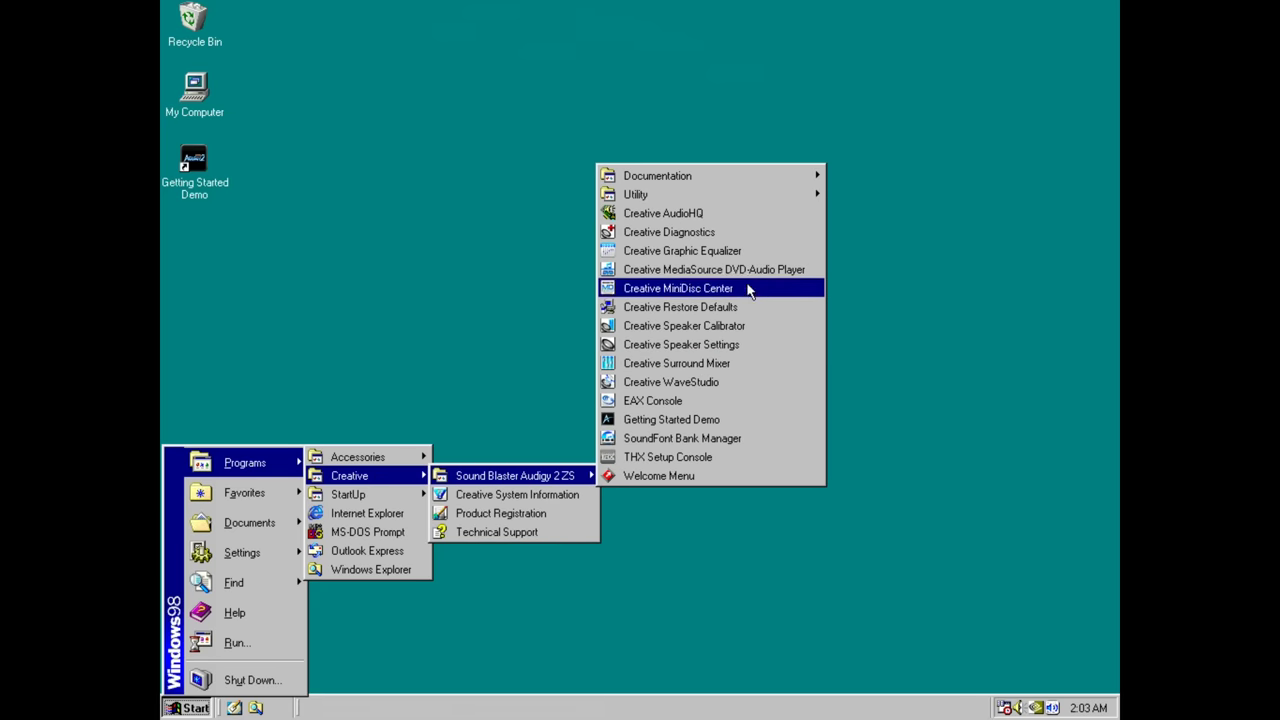
left_click(684, 236)
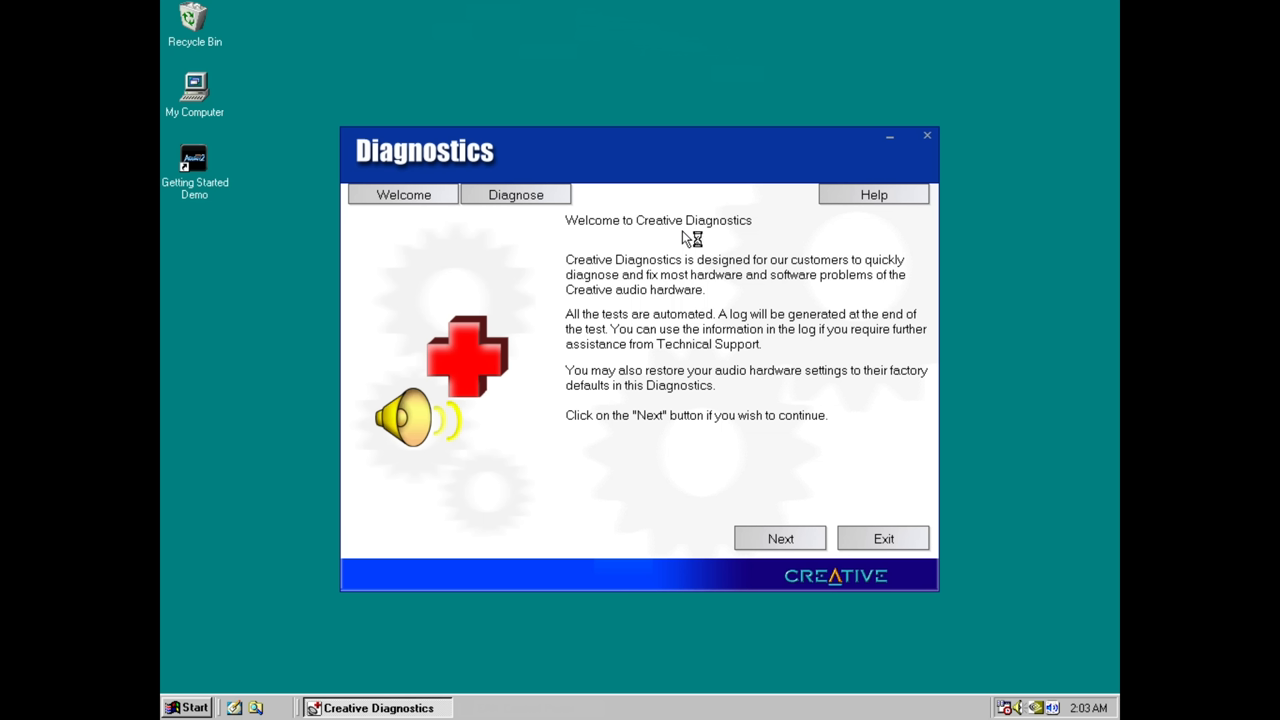
left_click(511, 199)
left_click(682, 543)
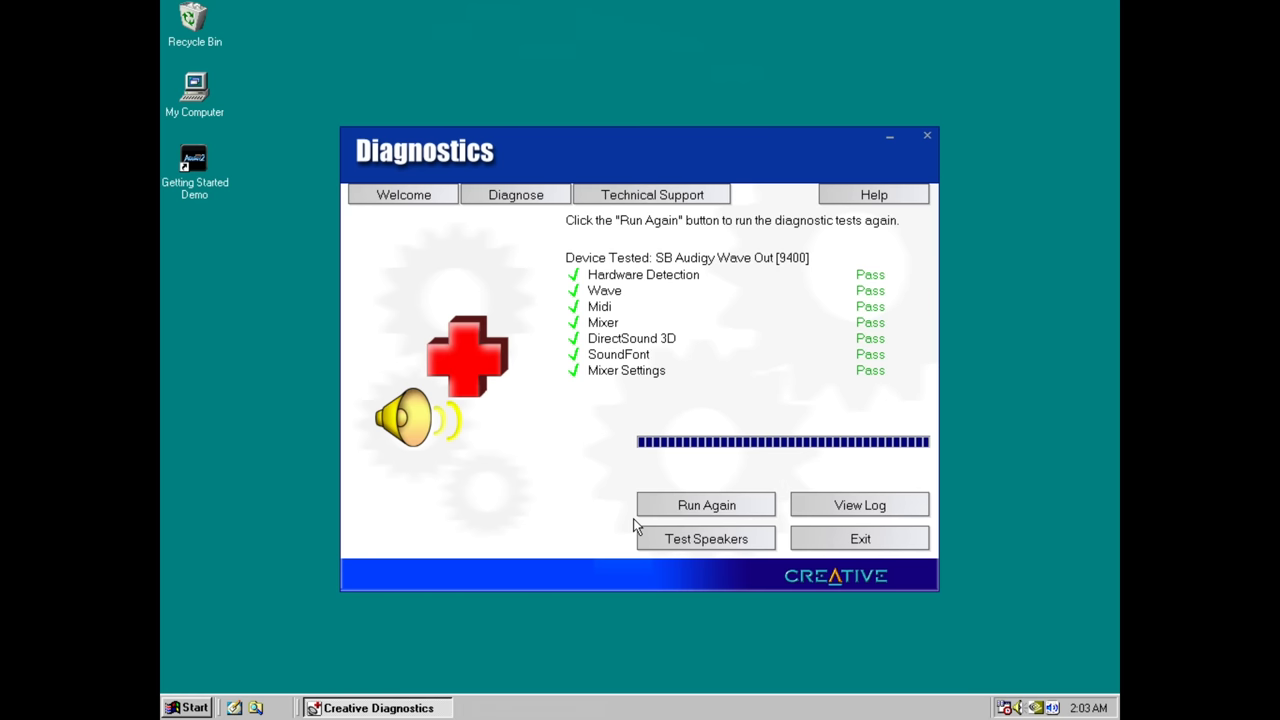
Step: Play the speaker test through the 2/2.1 speakers and dismiss the results
left_click(682, 546)
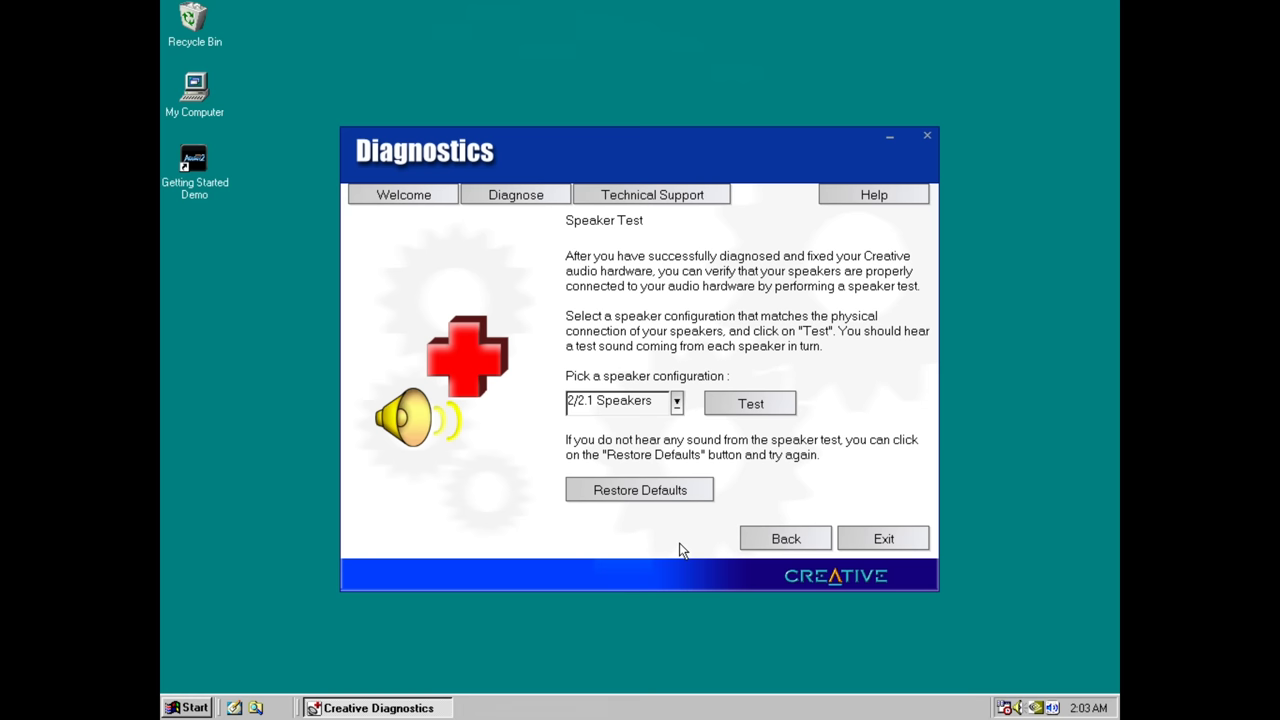
left_click(718, 410)
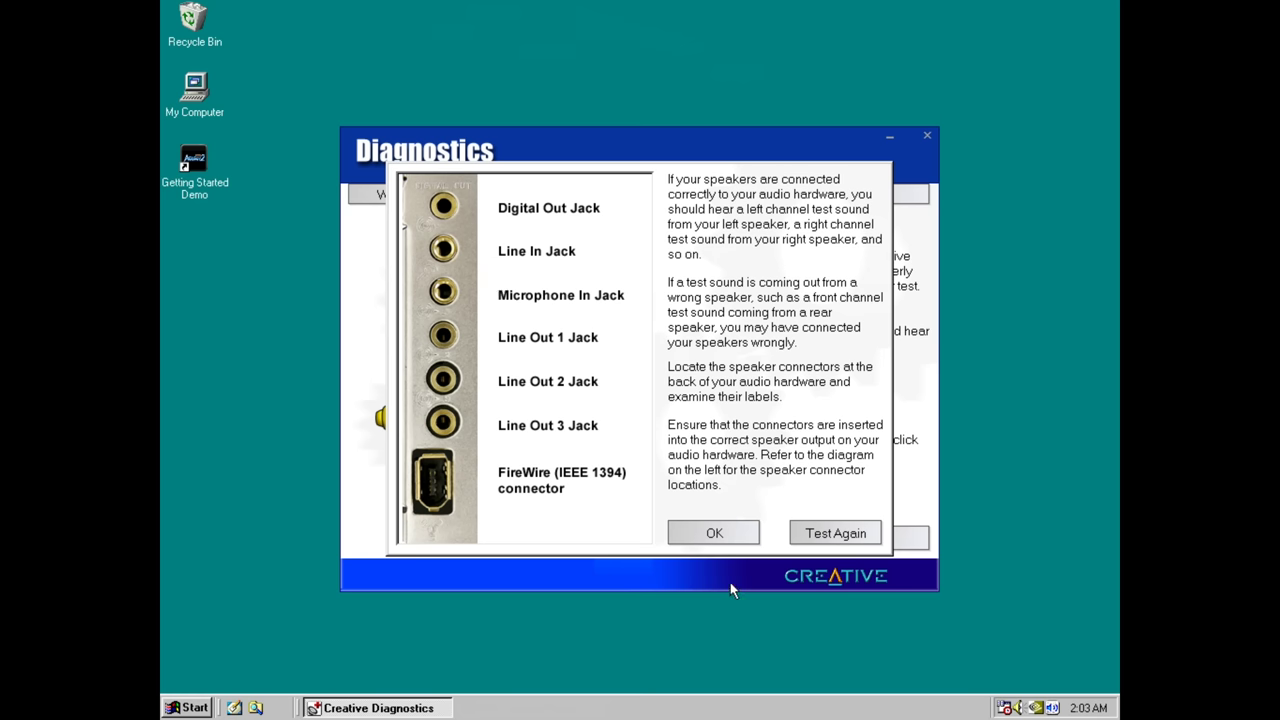
left_click(724, 533)
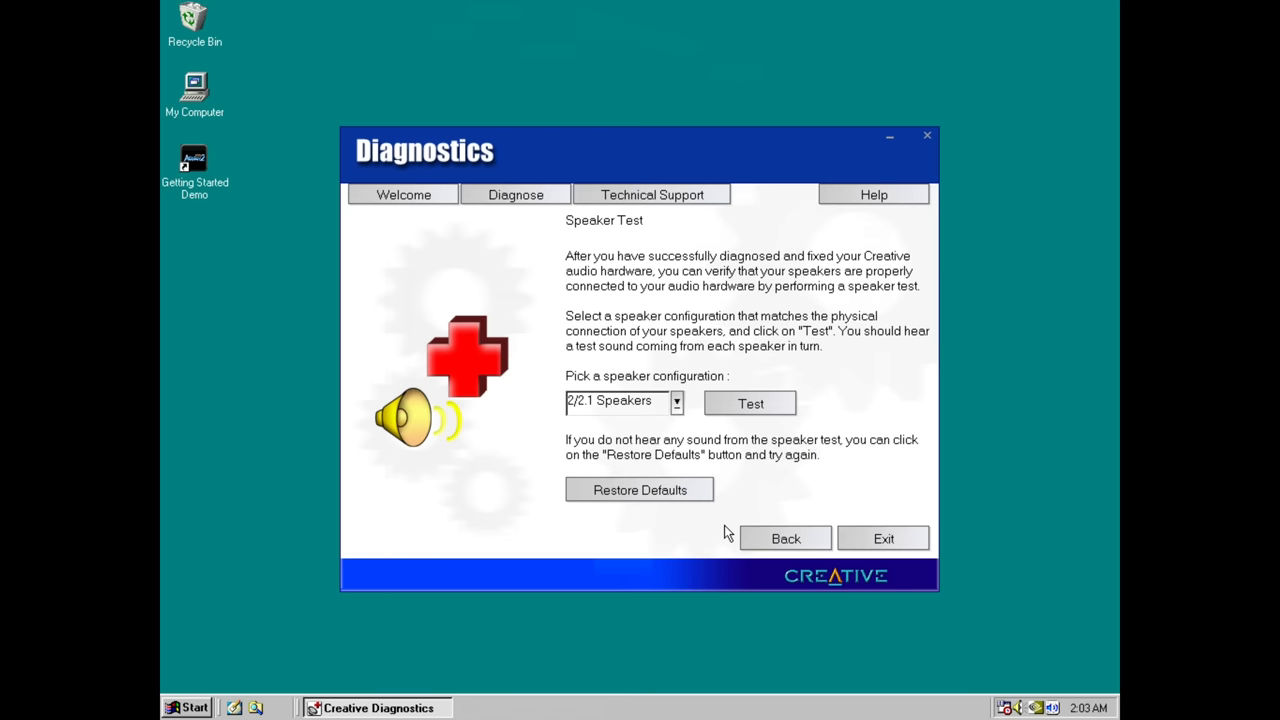